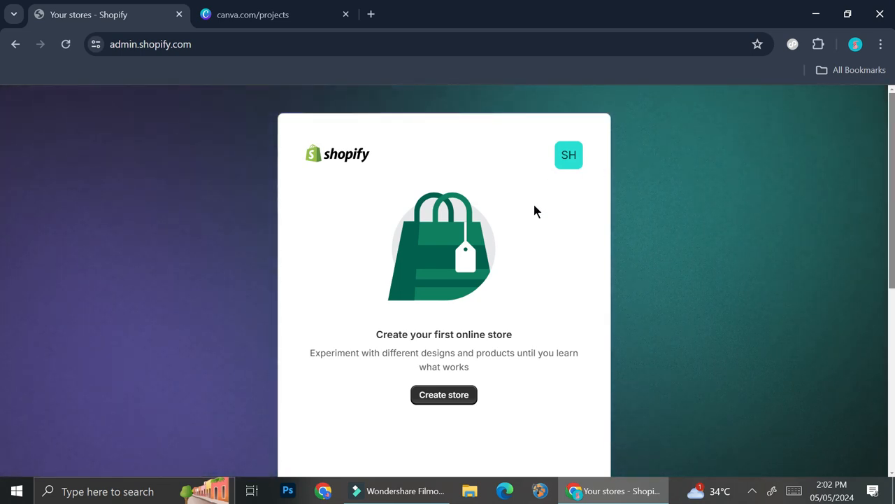
Create the first Shopify store, skipping all setup questions, and collapse the trial notice.
scroll(542, 208, "down", 1)
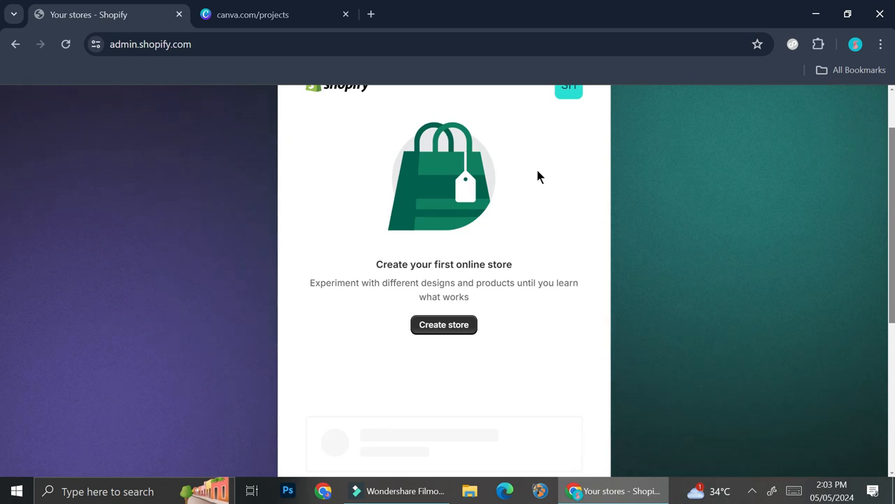
scroll(537, 176, "up", 1)
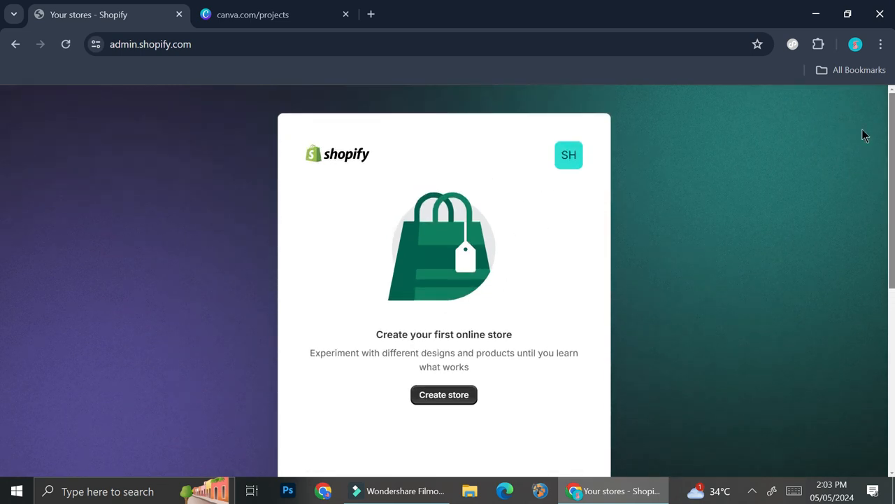
left_click(451, 401)
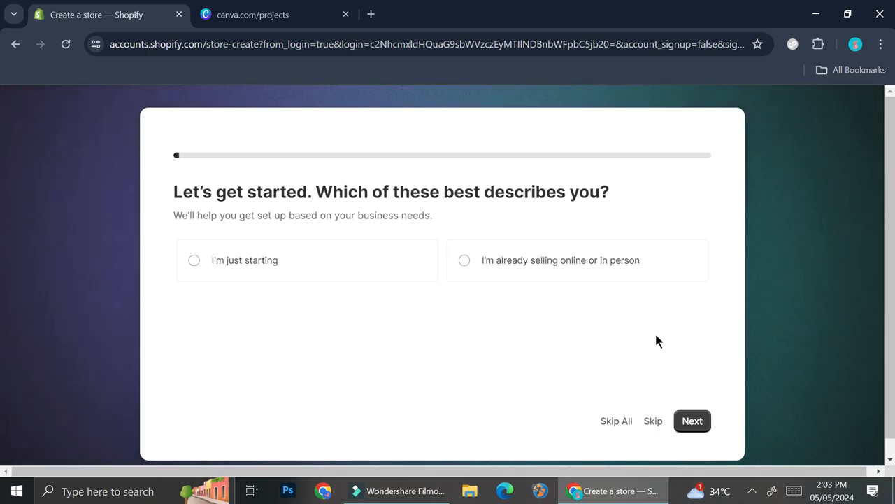
left_click(618, 420)
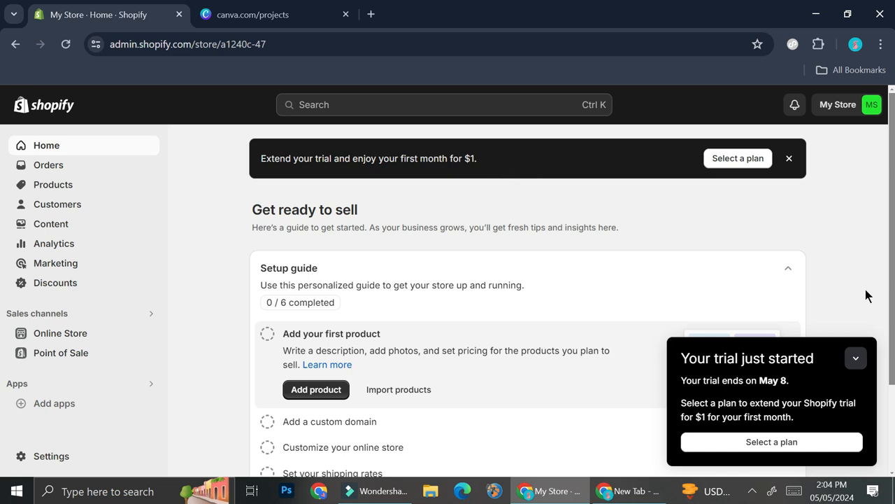
left_click(856, 357)
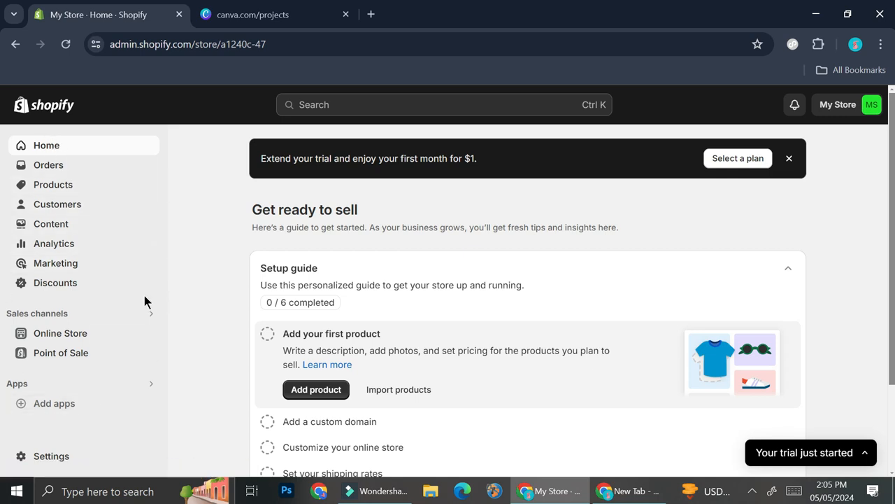
Open the online store's themes and look through the current theme and the popular free themes.
left_click(88, 338)
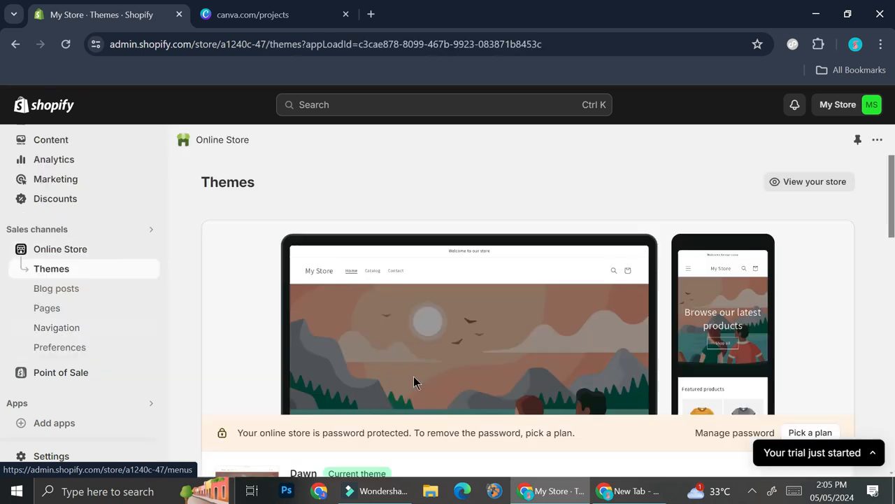
scroll(549, 317, "down", 1)
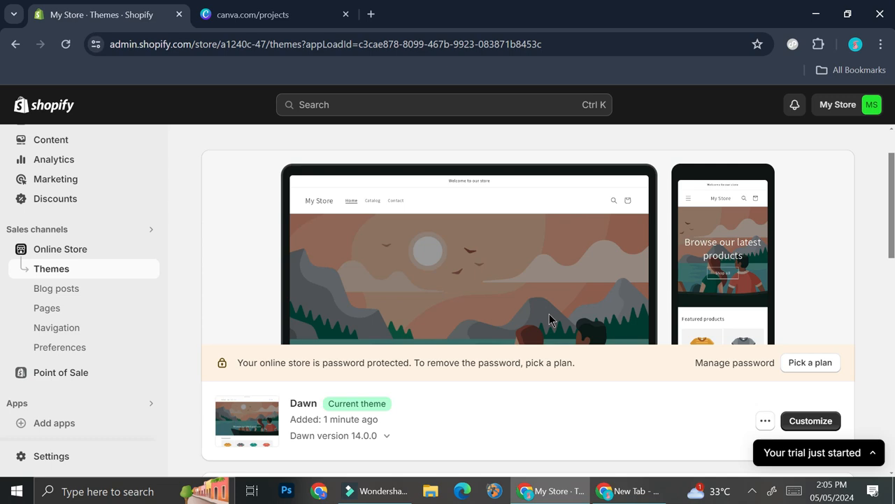
scroll(549, 318, "down", 1)
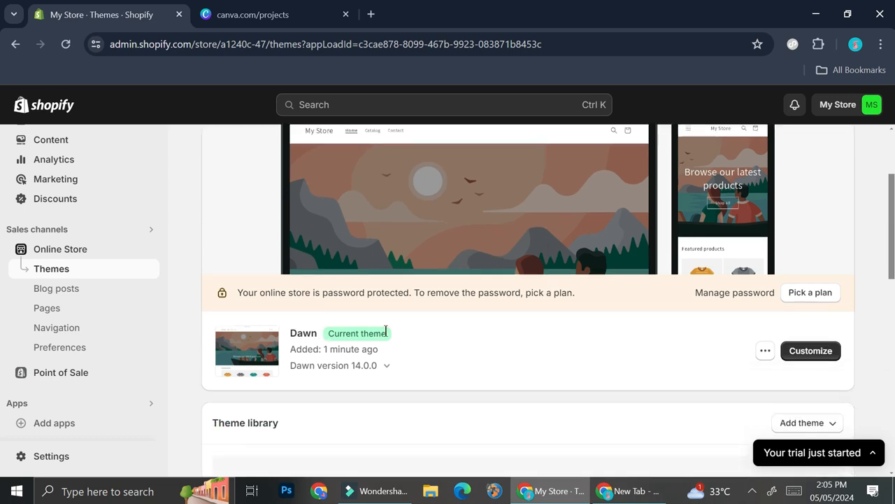
scroll(489, 327, "down", 5)
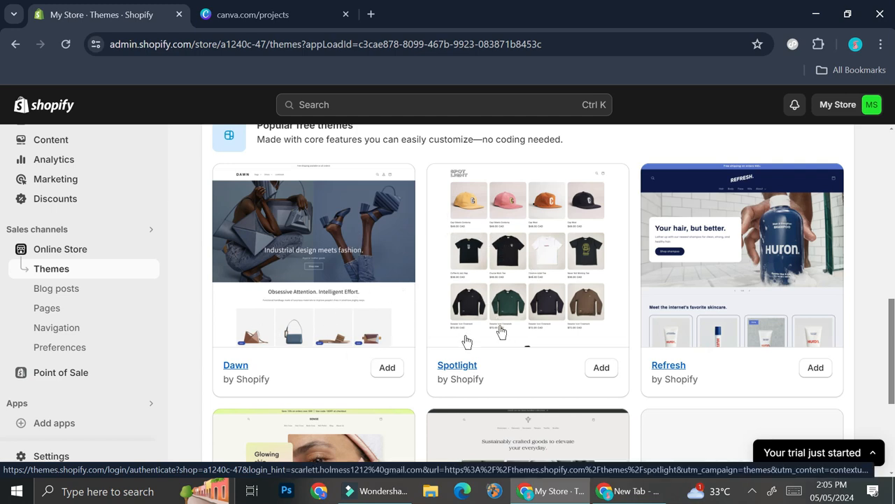
scroll(685, 230, "down", 3)
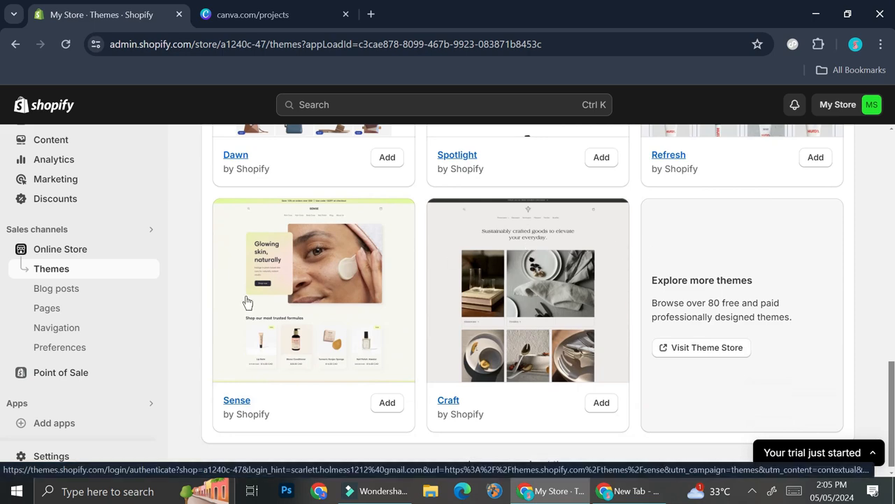
scroll(497, 358, "down", 1)
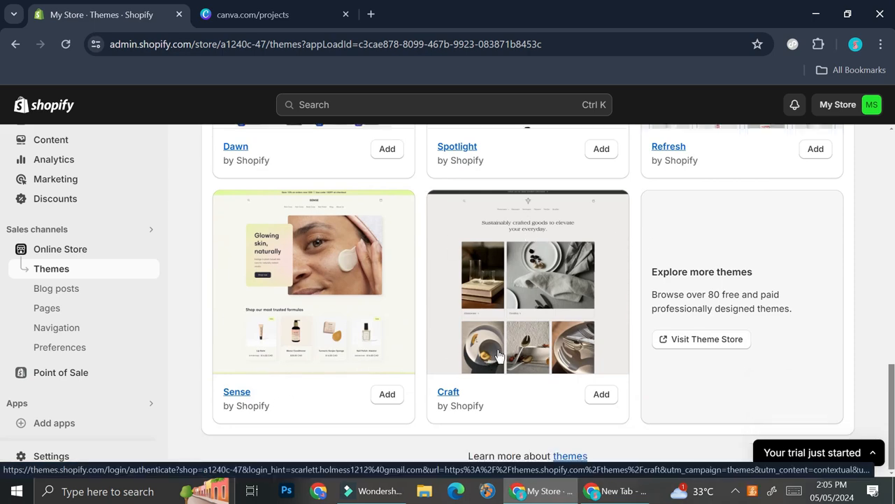
Visit the Shopify Theme Store and browse the full list of themes.
left_click(498, 356)
scroll(451, 155, "down", 3)
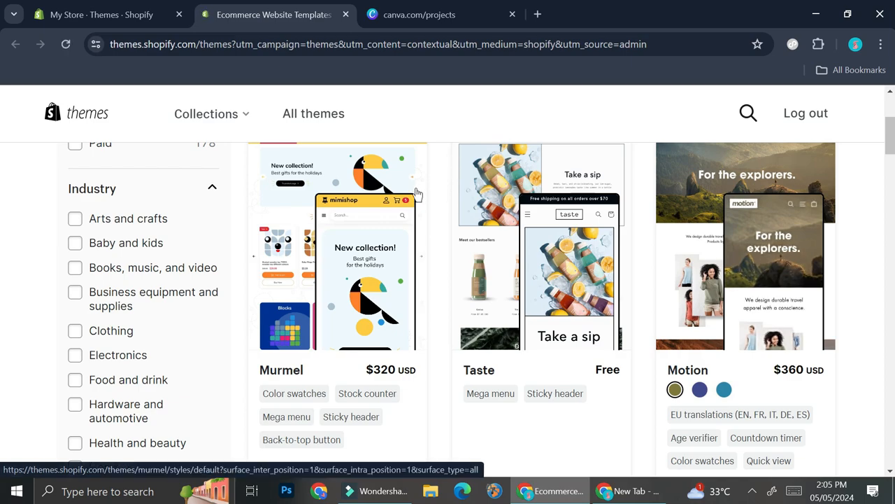
scroll(419, 200, "down", 1)
scroll(502, 193, "up", 2)
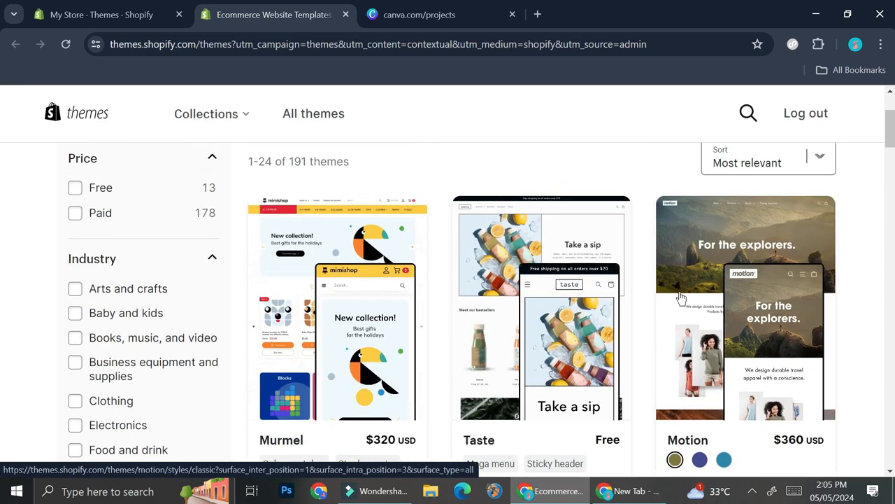
scroll(655, 286, "down", 4)
scroll(656, 287, "up", 5)
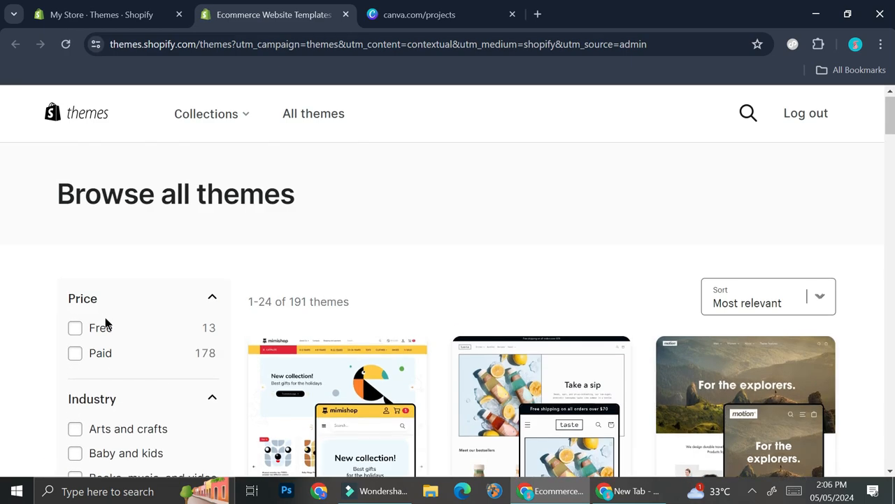
Filter the Theme Store to Free themes, look through them, and close the store page.
left_click(75, 329)
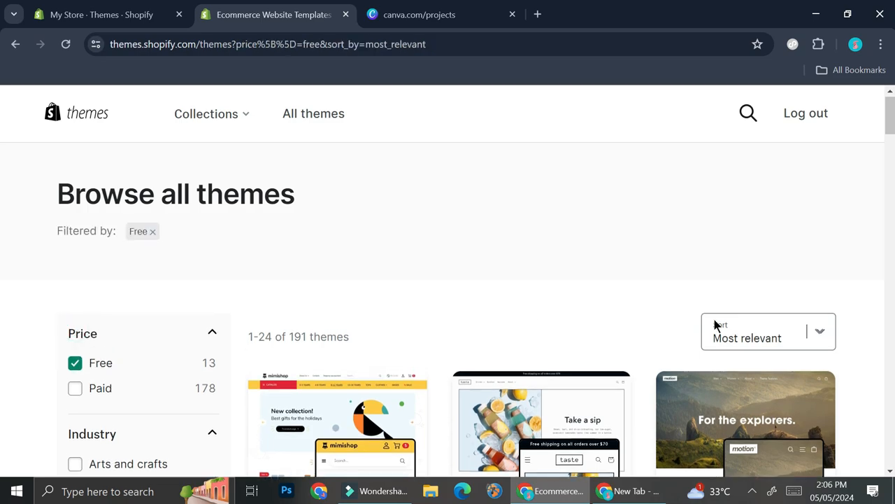
scroll(717, 319, "down", 4)
scroll(718, 320, "down", 8)
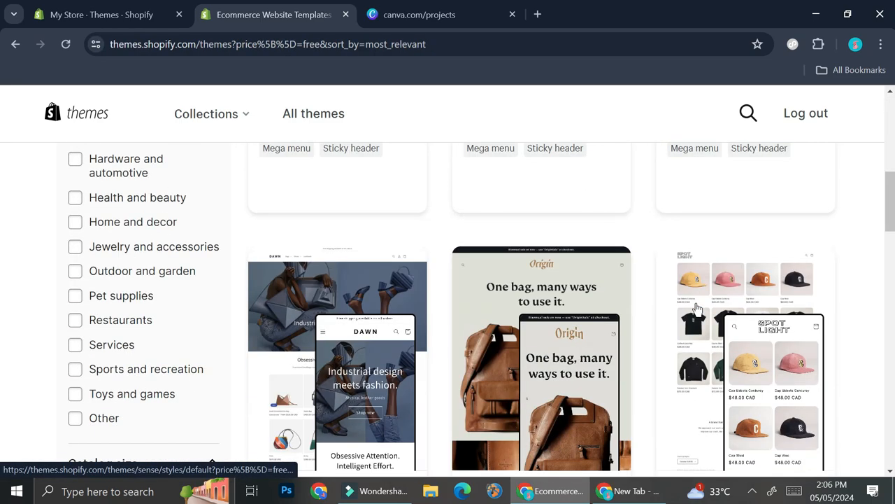
scroll(644, 283, "up", 5)
scroll(644, 279, "up", 5)
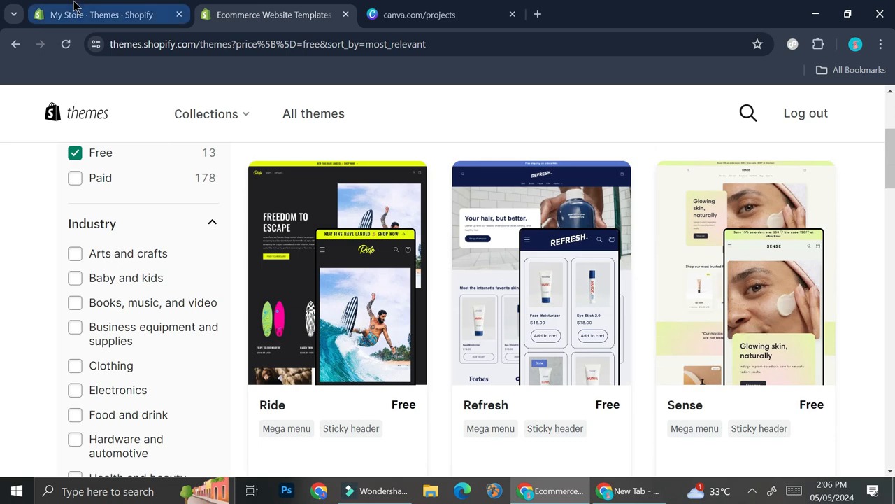
left_click(346, 15)
Open the current Dawn theme for customization and review its home page preview.
scroll(518, 272, "up", 10)
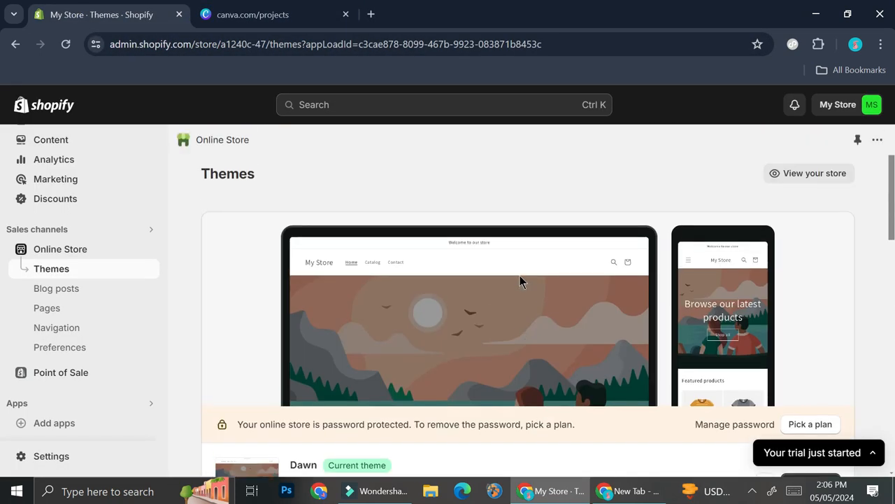
scroll(520, 276, "down", 3)
left_click(804, 342)
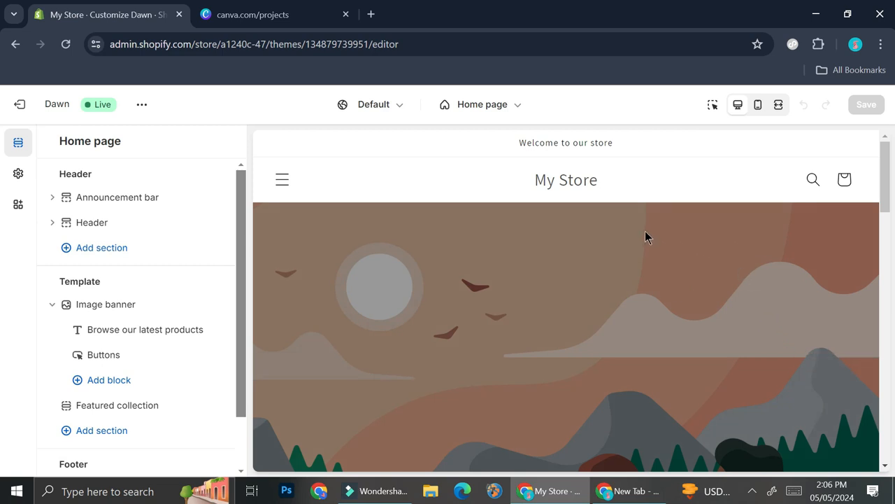
scroll(610, 210, "down", 5)
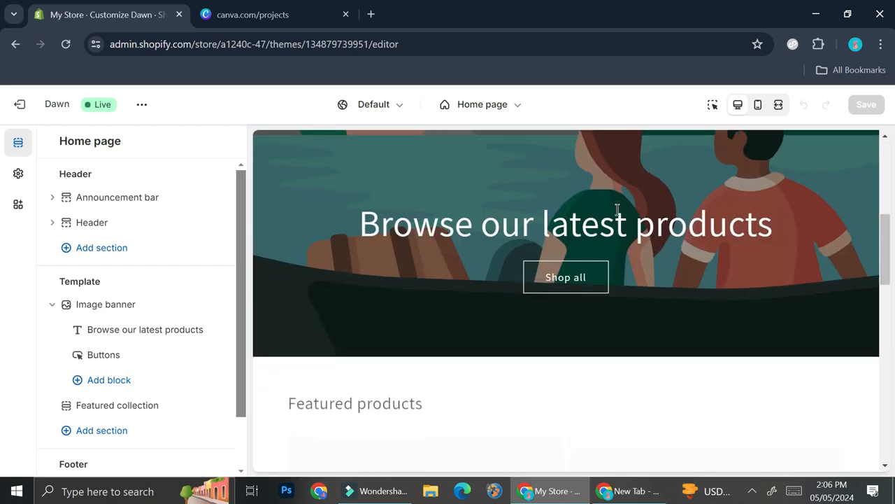
scroll(560, 180, "down", 10)
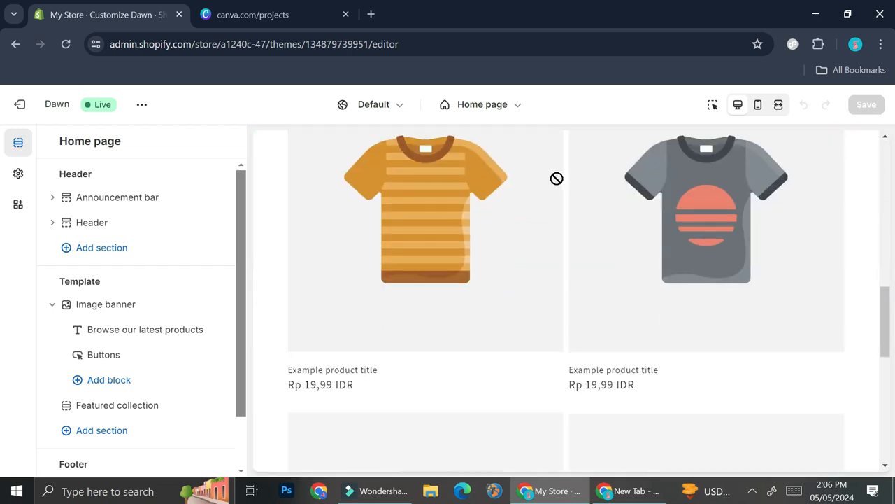
scroll(547, 178, "up", 6)
scroll(547, 177, "up", 8)
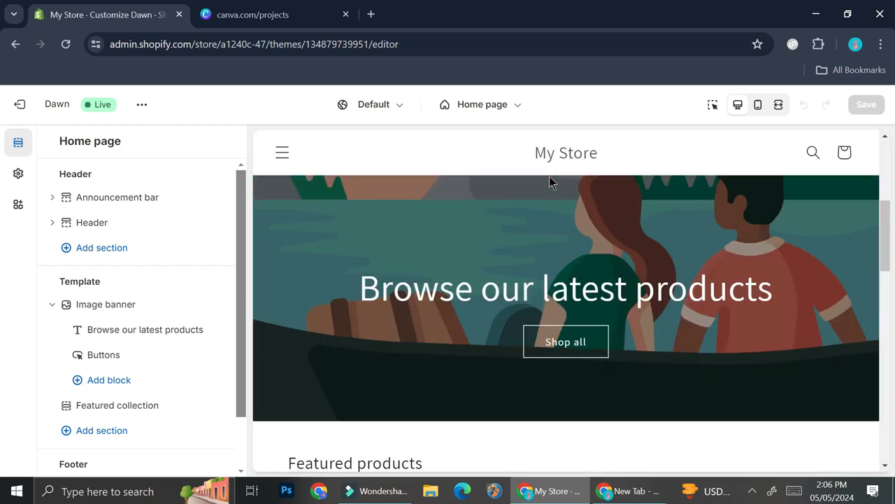
scroll(555, 189, "down", 10)
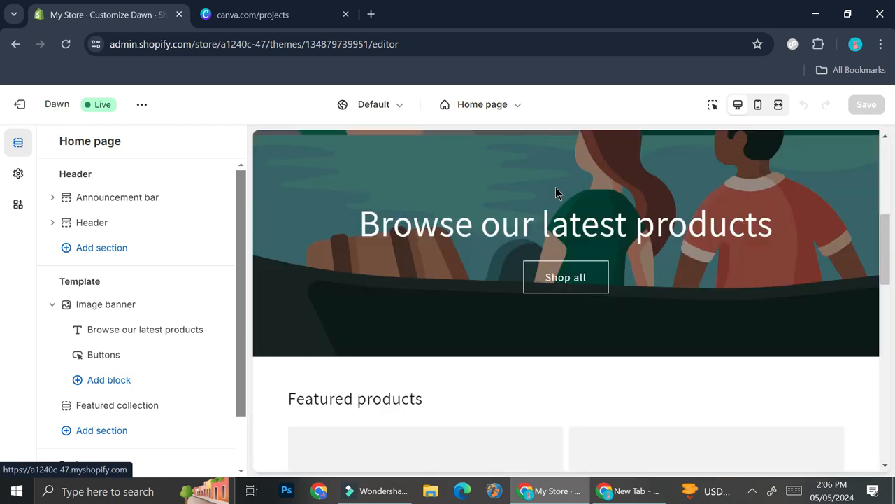
scroll(553, 188, "up", 8)
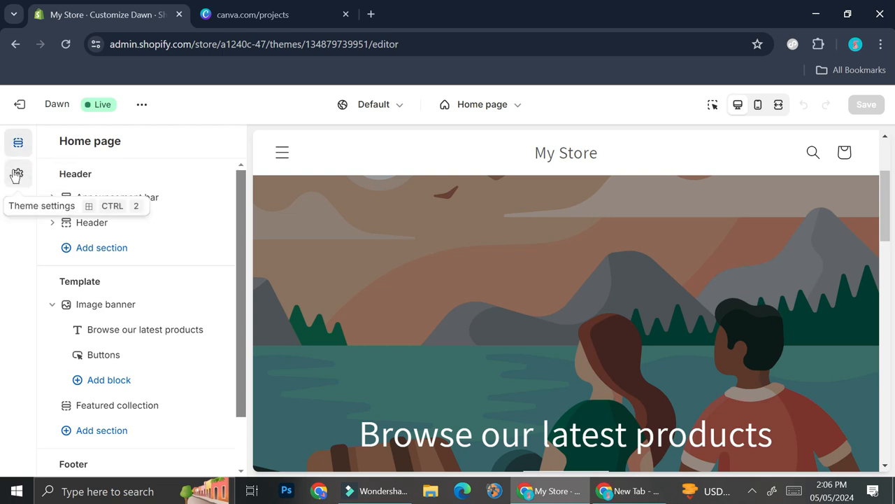
Open the theme settings and look at the logo and color options.
left_click(16, 176)
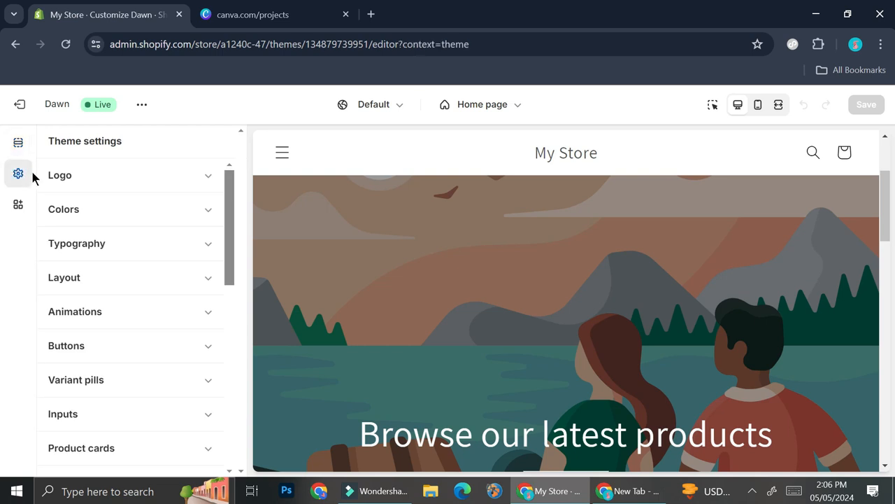
left_click(182, 178)
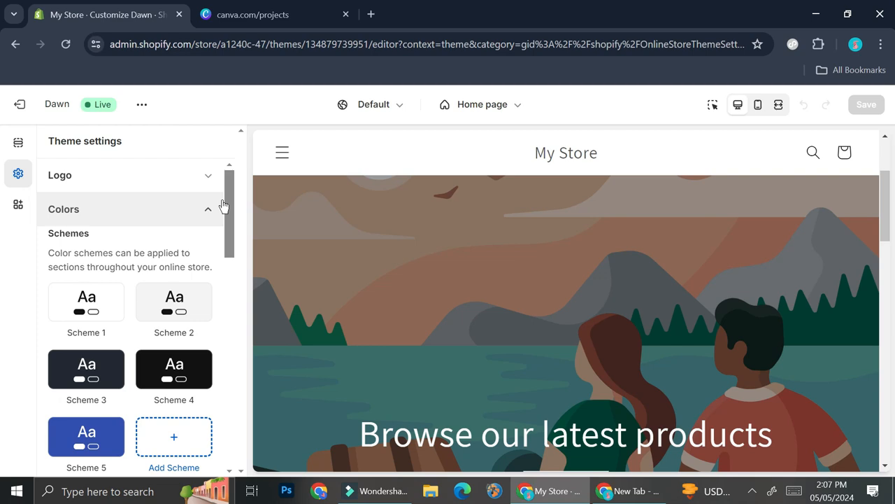
Switch to Canva and open the Do Mind Me Logo design from the recent projects.
left_click(286, 21)
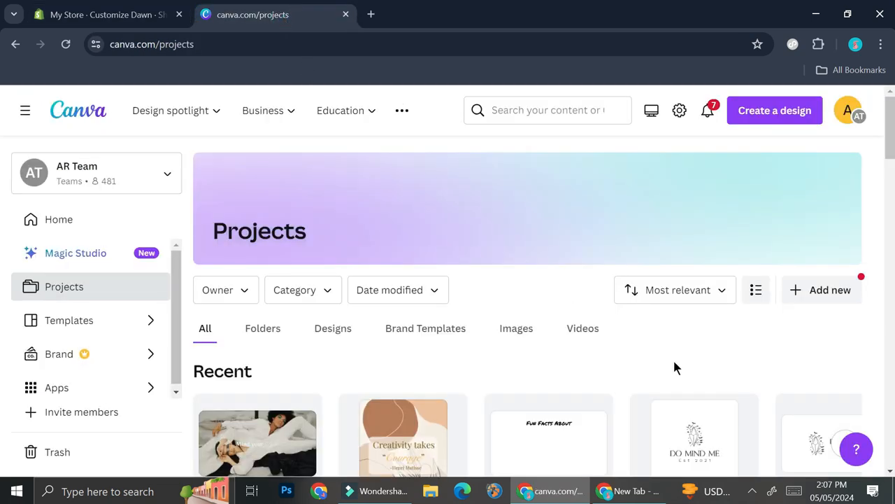
scroll(679, 367, "down", 2)
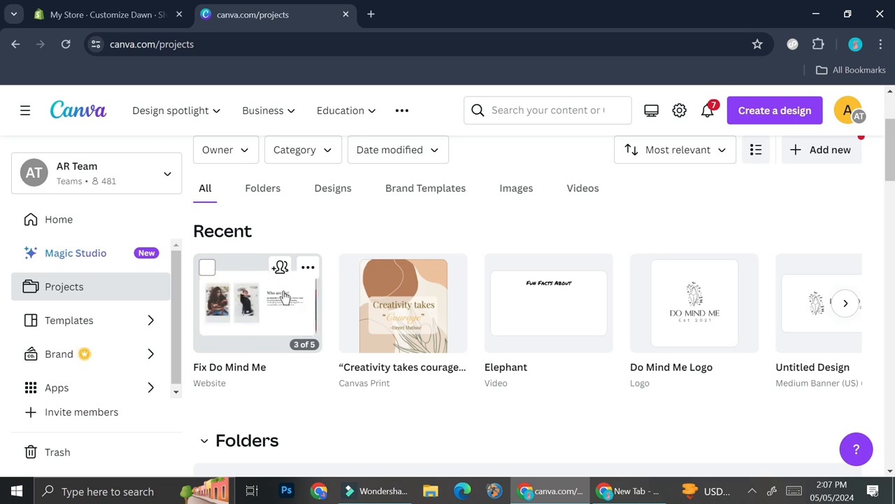
left_click(698, 320)
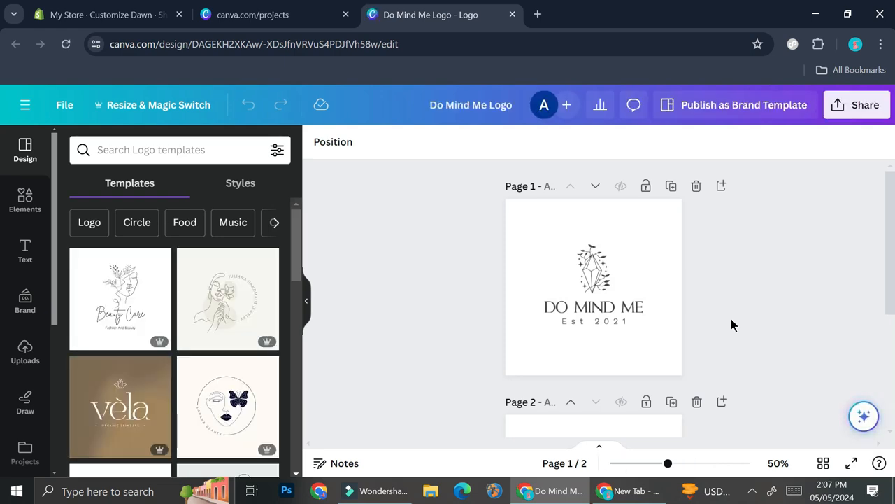
Download all pages of the logo design as PNG with a transparent background, then close the design.
left_click(865, 104)
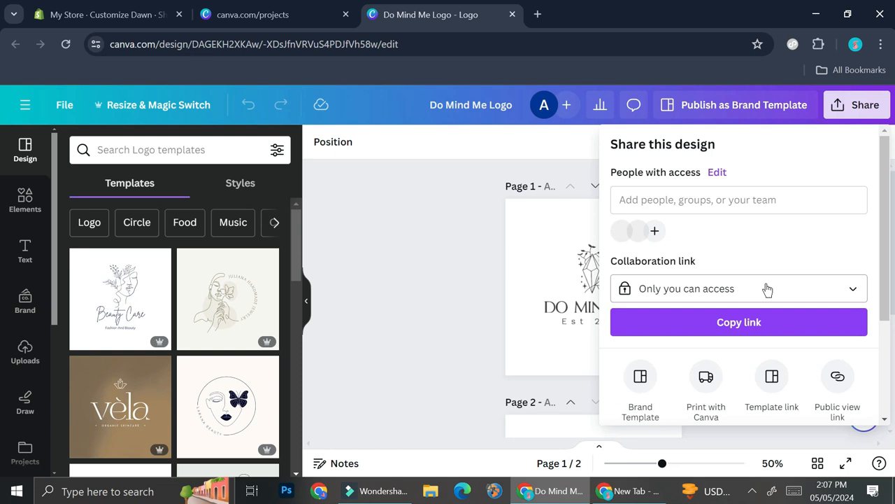
scroll(770, 280, "down", 3)
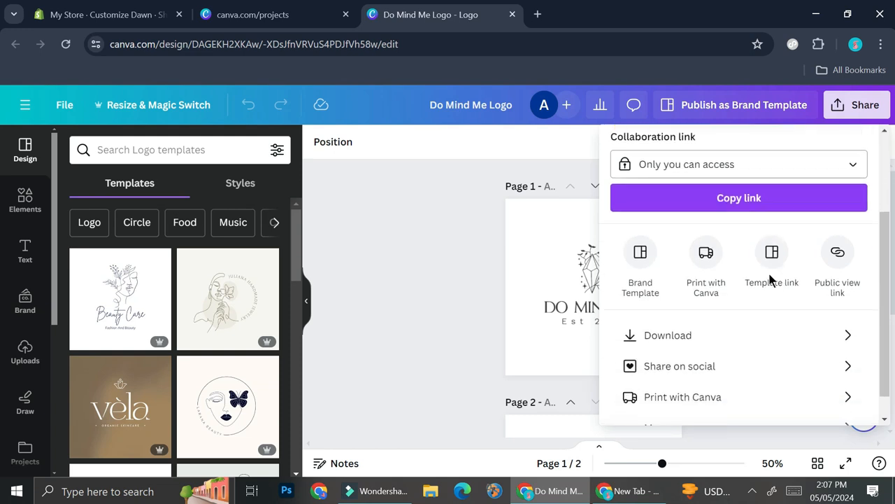
left_click(682, 319)
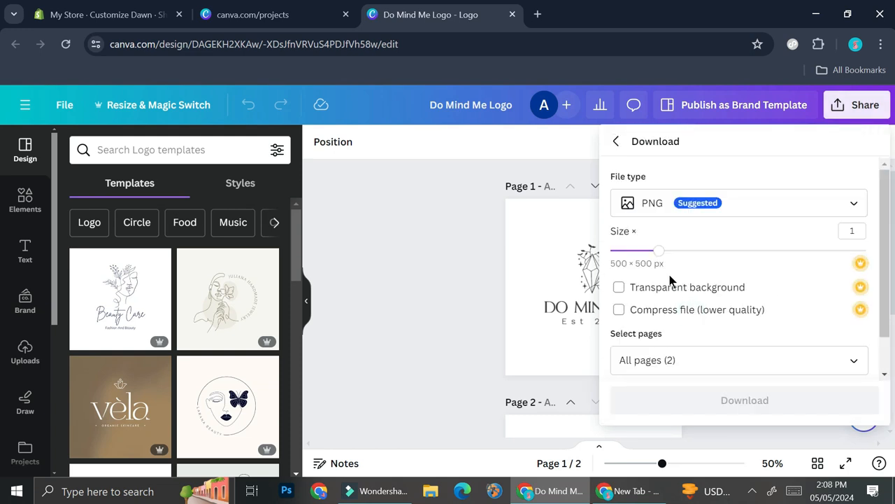
left_click(620, 287)
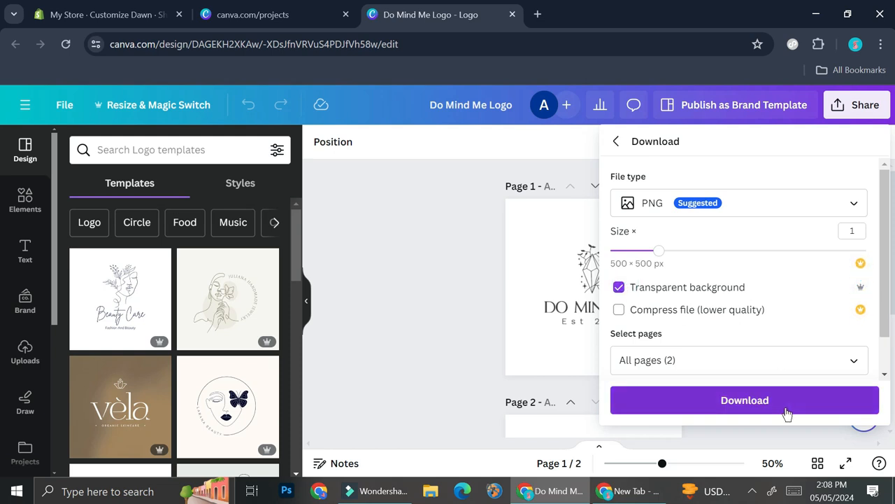
left_click(768, 405)
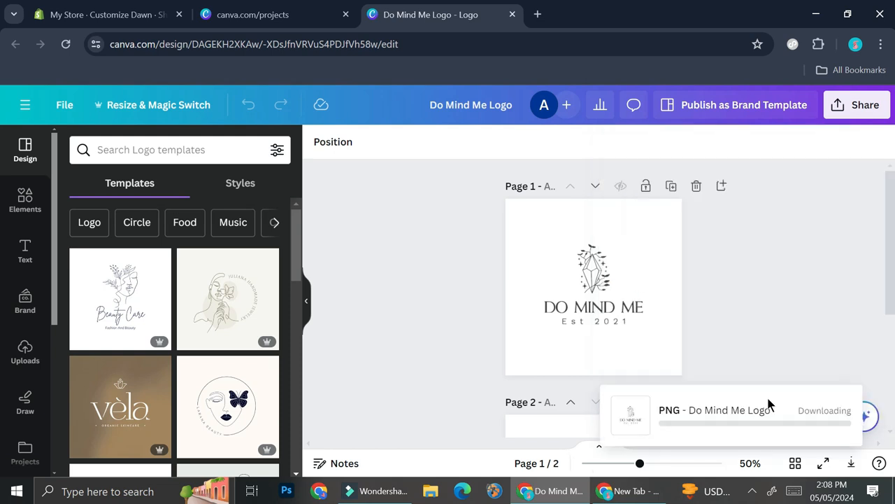
left_click(512, 14)
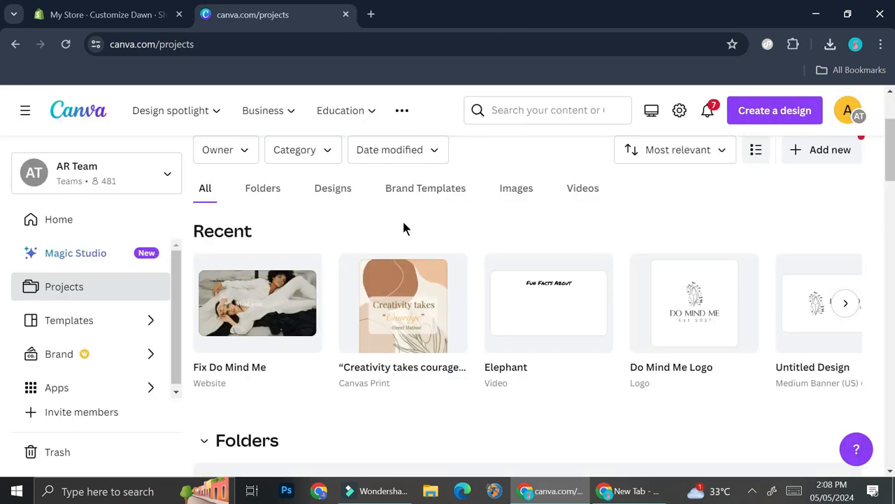
Open the untitled Do Mind Me medium banner from the recent projects and download it as PNG with a transparent background.
left_click(848, 302)
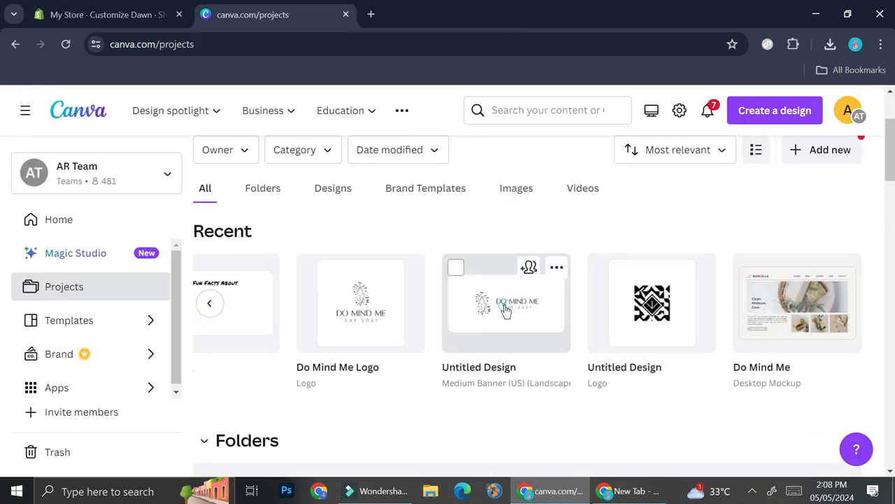
left_click(505, 309)
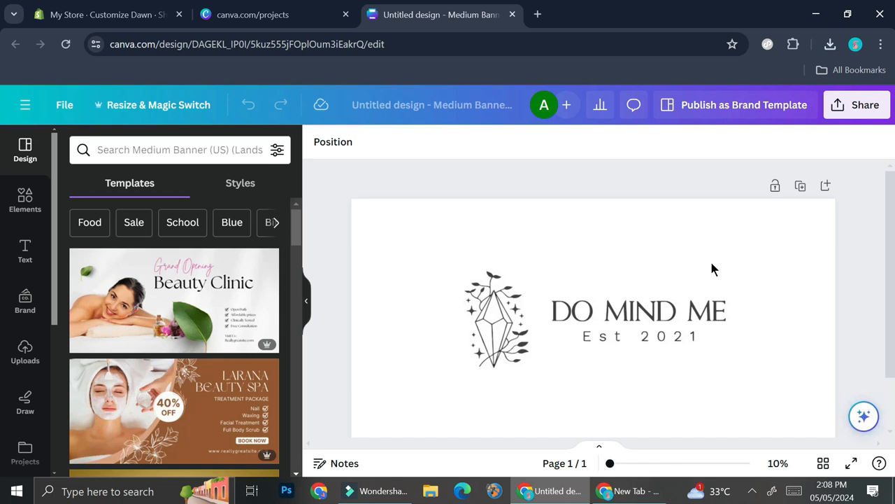
left_click(847, 119)
scroll(759, 314, "down", 2)
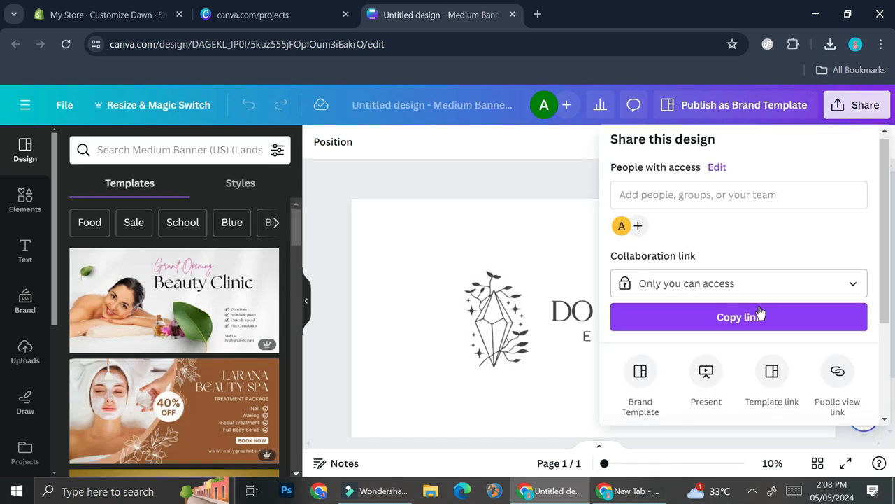
left_click(679, 321)
left_click(619, 287)
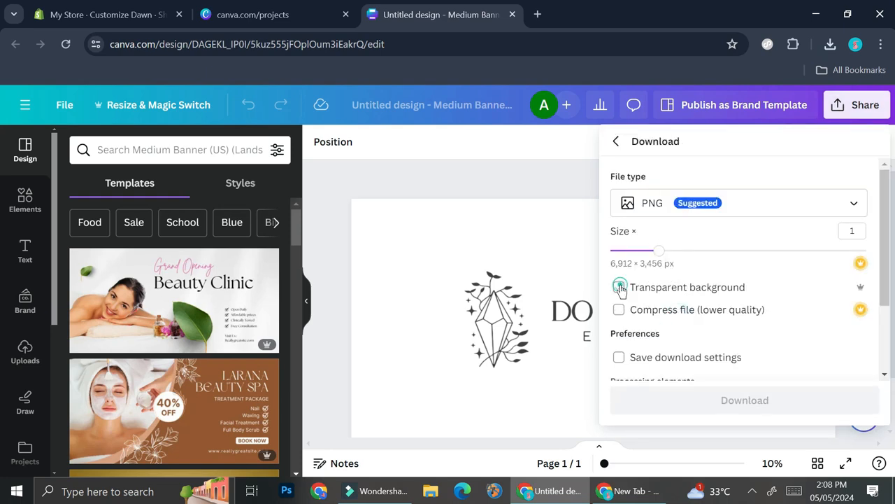
left_click(786, 389)
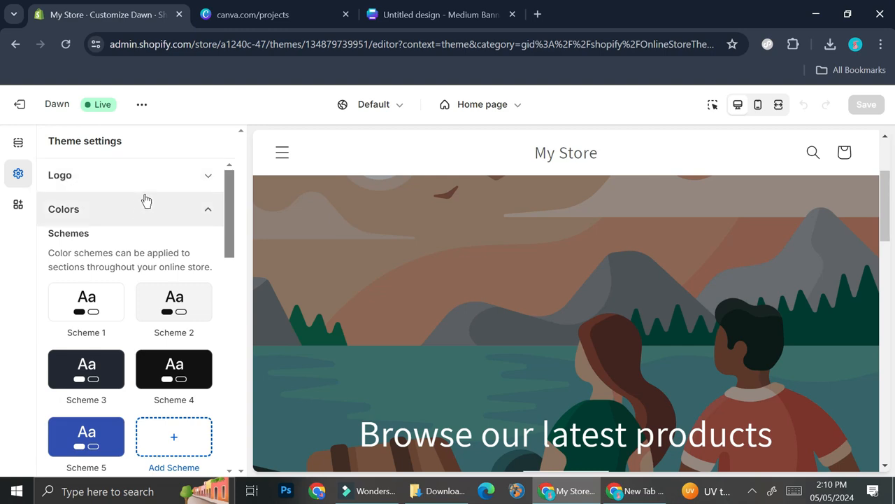
Switch to the Shopify theme editor, upload the 123456 and Untitled_design_1 PNG files, and set 123456 as the logo.
left_click(195, 176)
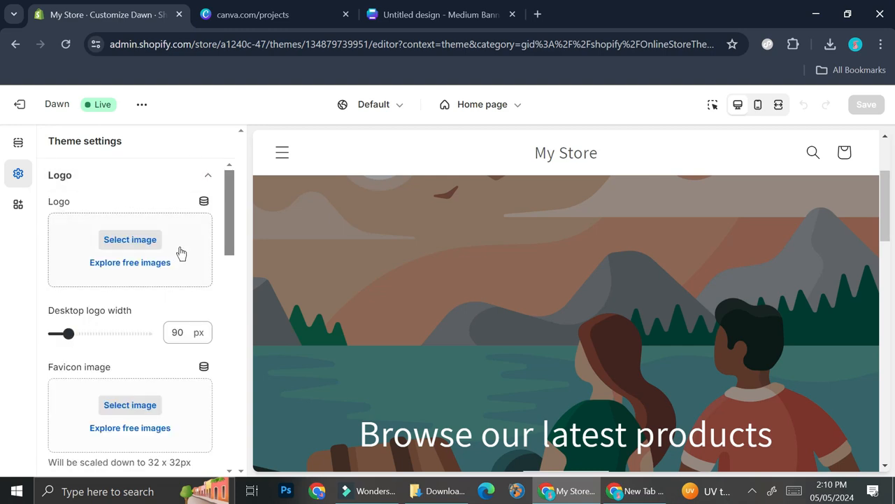
left_click(152, 248)
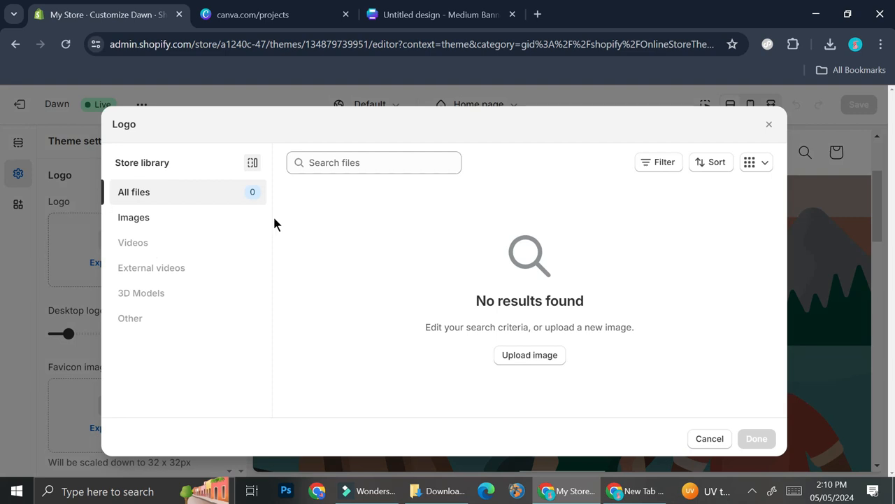
left_click(531, 357)
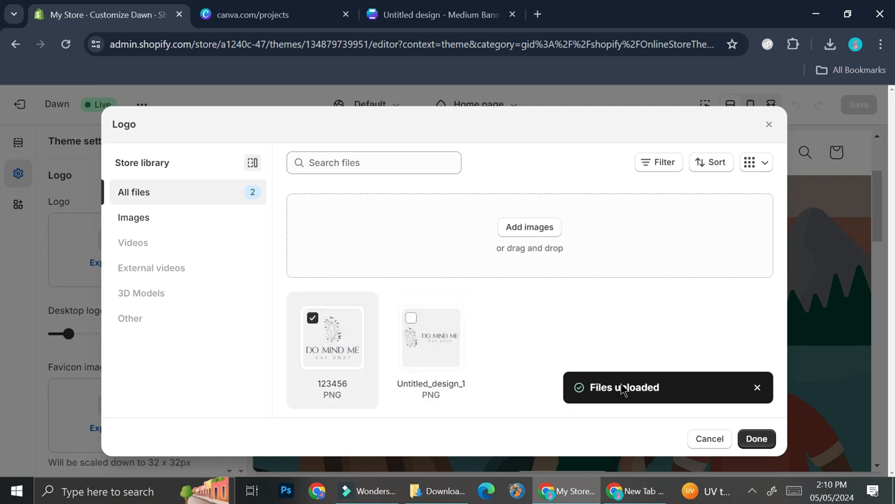
left_click(750, 438)
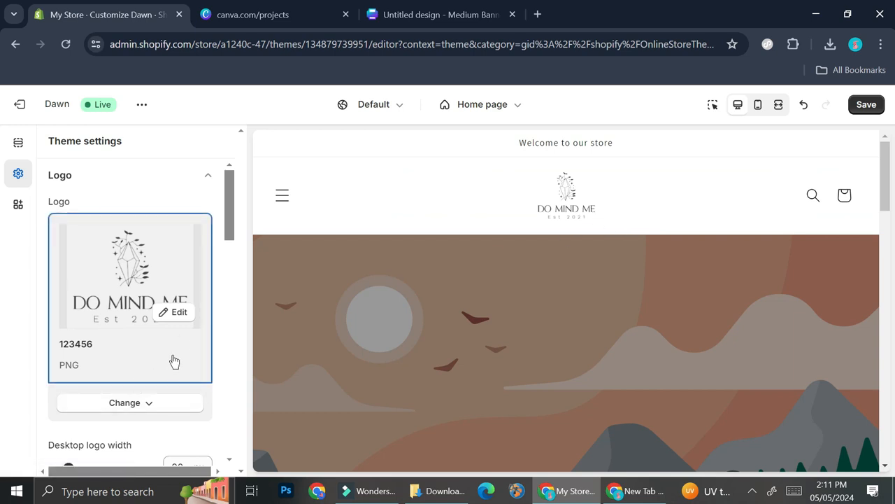
Set the desktop logo width to 130 px and preview the logo image's edit options without changing them.
scroll(173, 359, "down", 1)
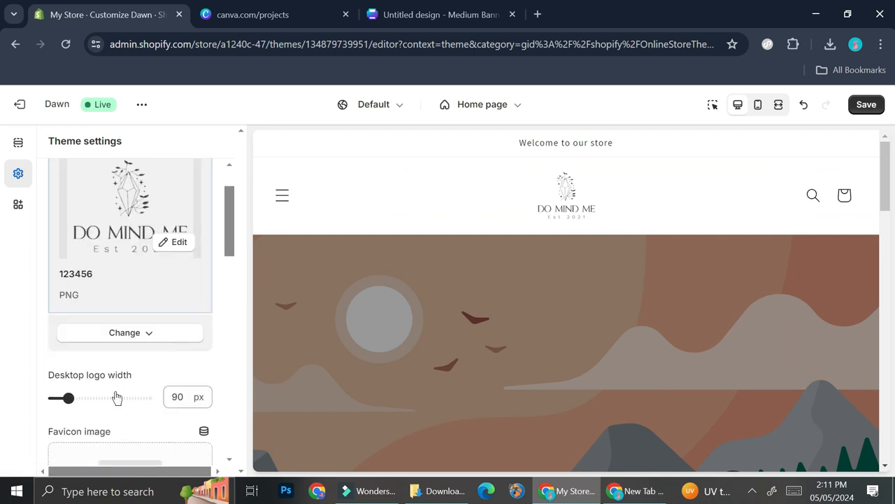
left_click_drag(68, 397, 83, 398)
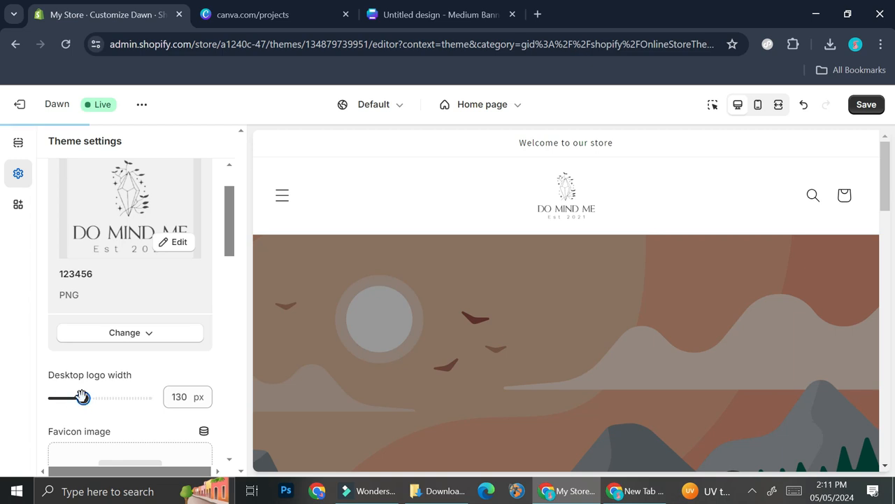
left_click(183, 246)
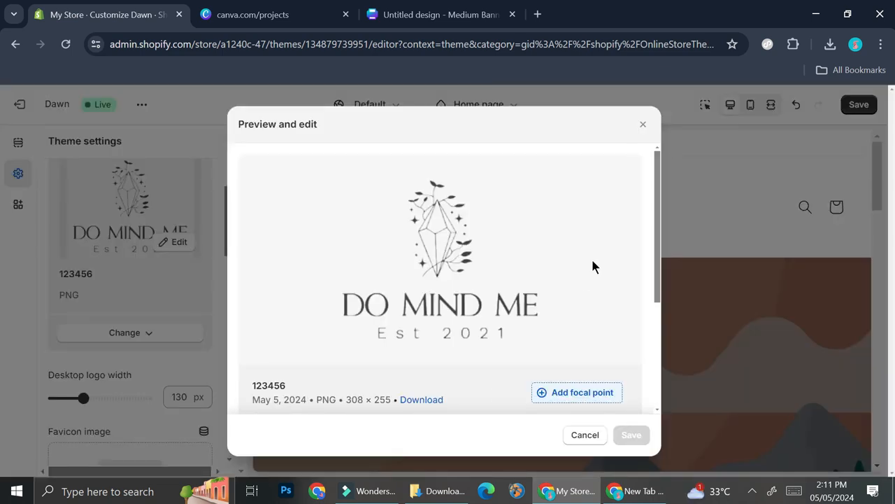
left_click(586, 436)
Replace the logo with Untitled_design_1 from the store library and set the desktop logo width to 200 px.
left_click(159, 336)
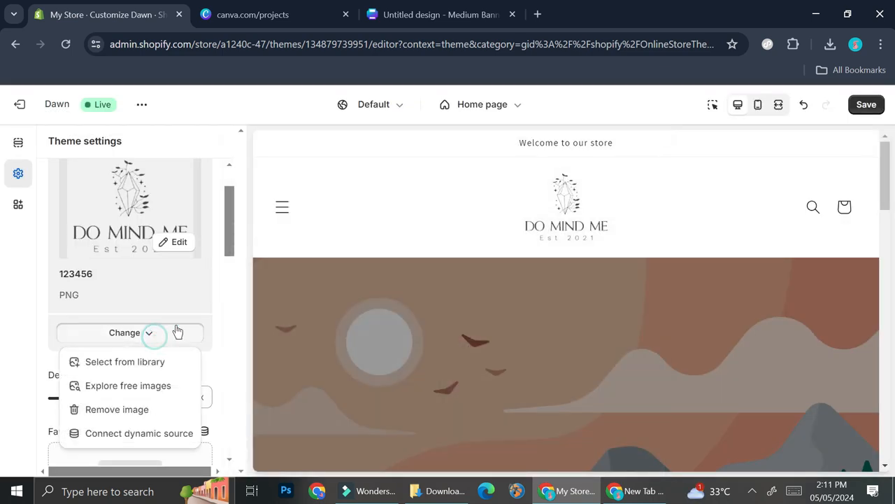
left_click(155, 364)
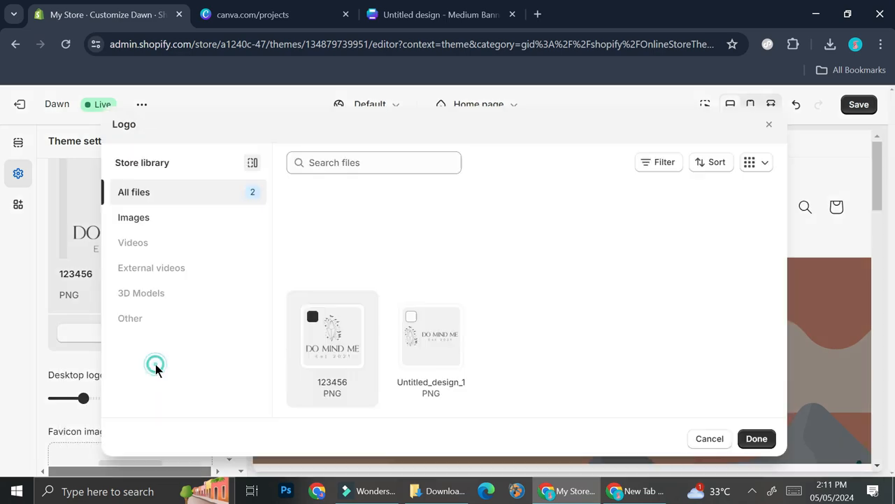
left_click(311, 319)
left_click(757, 438)
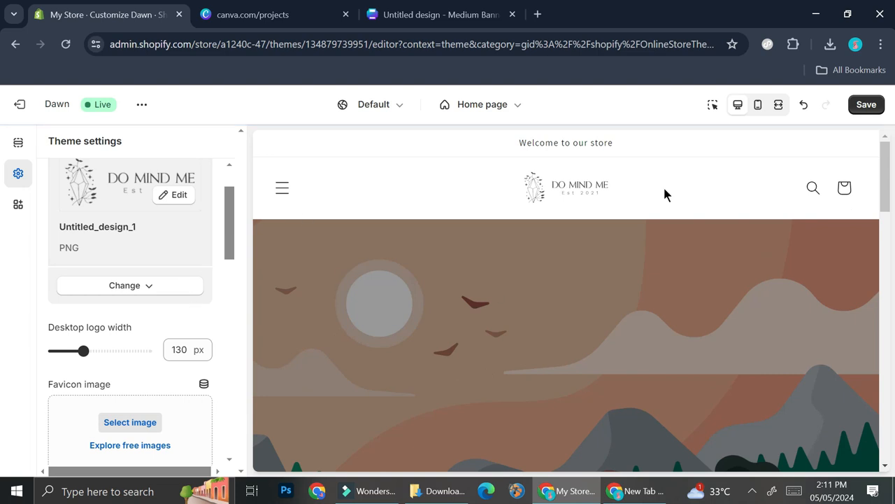
mouse_move(99, 351)
left_mouse_down()
mouse_move(91, 349)
mouse_move(108, 347)
left_mouse_up()
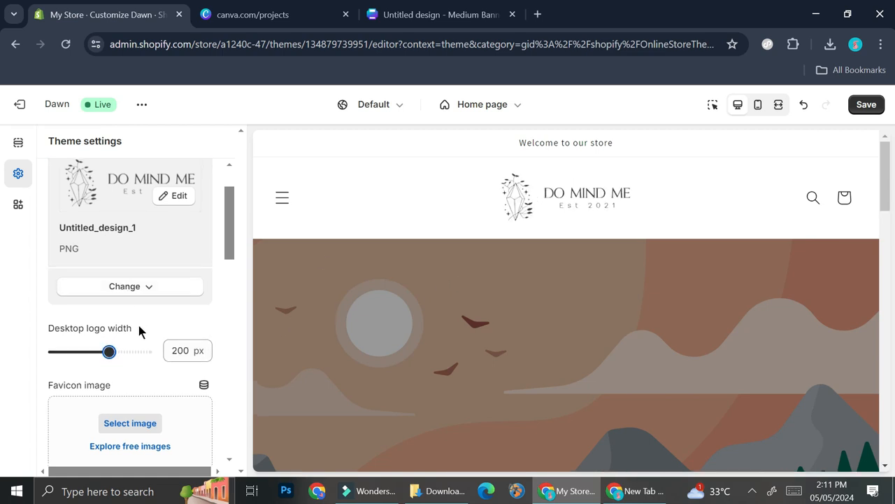
Look through the theme setting categories, open the color schemes and check the home page preview.
scroll(138, 325, "up", 1)
scroll(141, 387, "down", 2)
scroll(150, 375, "down", 5)
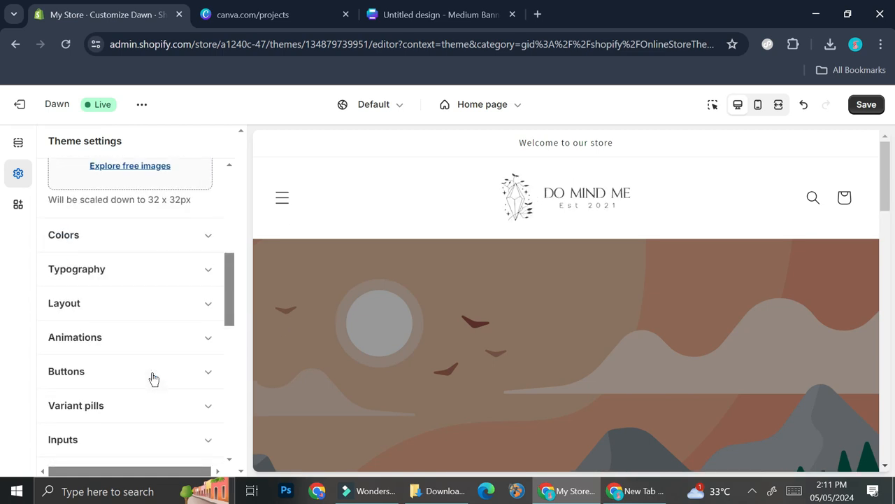
scroll(143, 249, "down", 3)
left_click(146, 248)
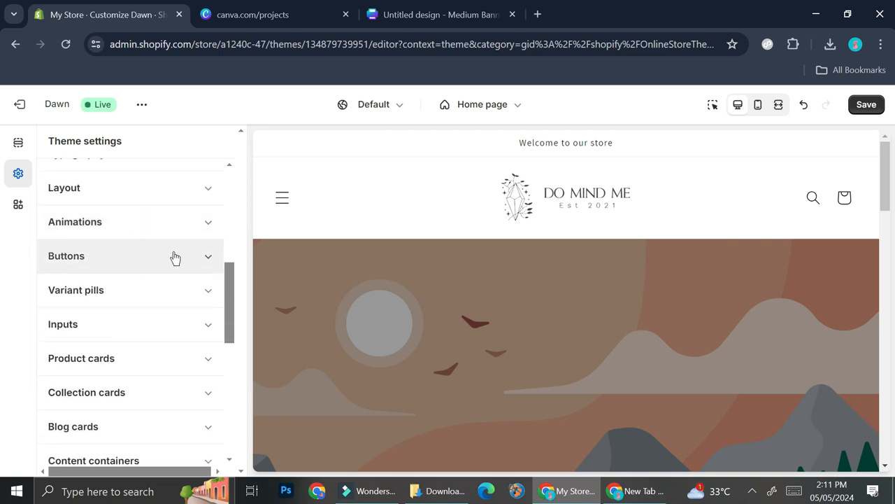
scroll(175, 256, "up", 5)
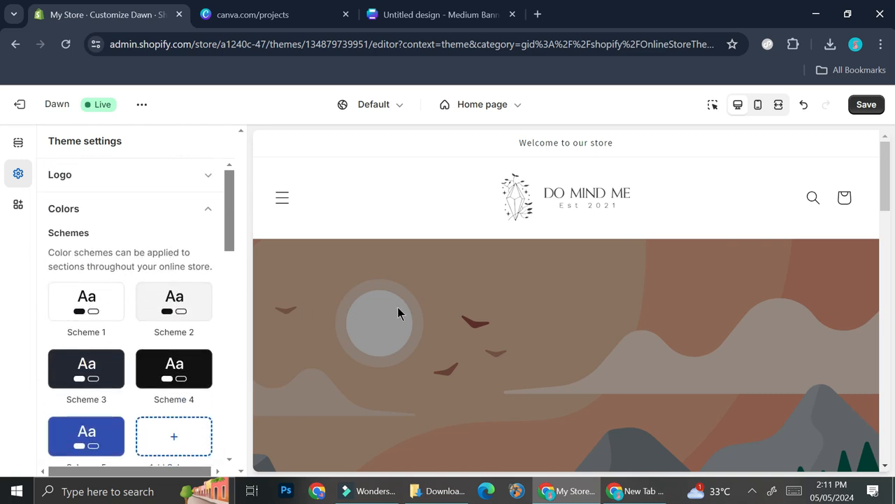
scroll(402, 300, "down", 2)
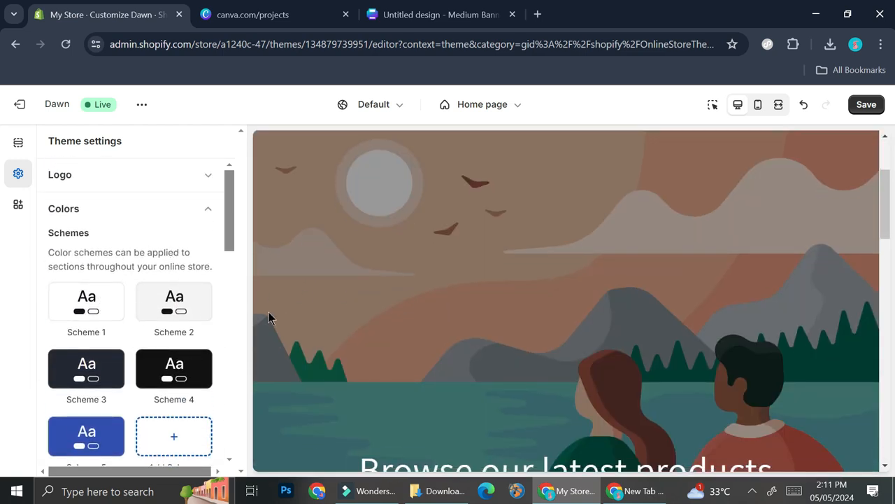
Open color Scheme 2, examine its background, text and button colors, and return to the scheme overview.
left_click(182, 300)
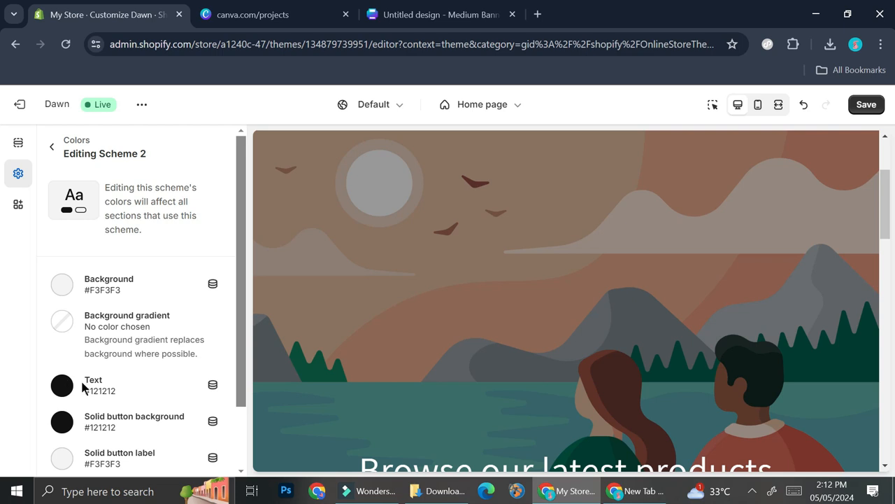
scroll(88, 393, "down", 1)
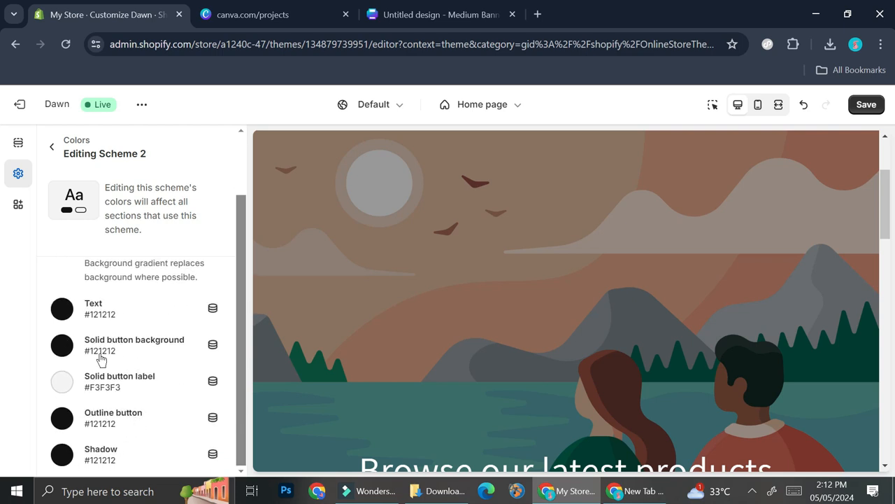
scroll(123, 359, "up", 1)
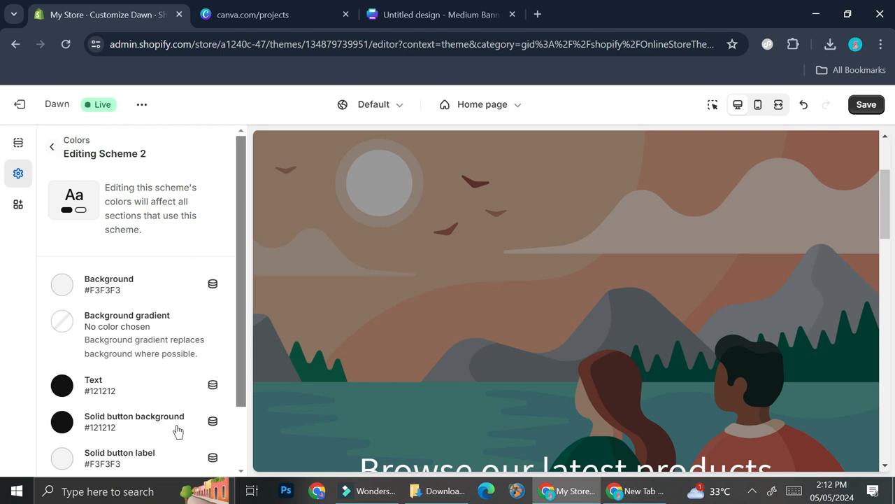
left_click(52, 148)
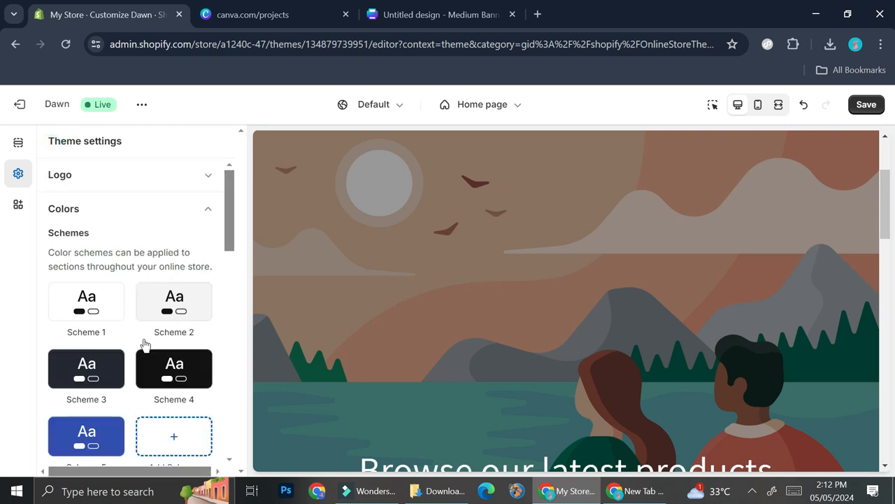
Open the typography settings and browse the fonts available for the headings.
scroll(123, 349, "down", 2)
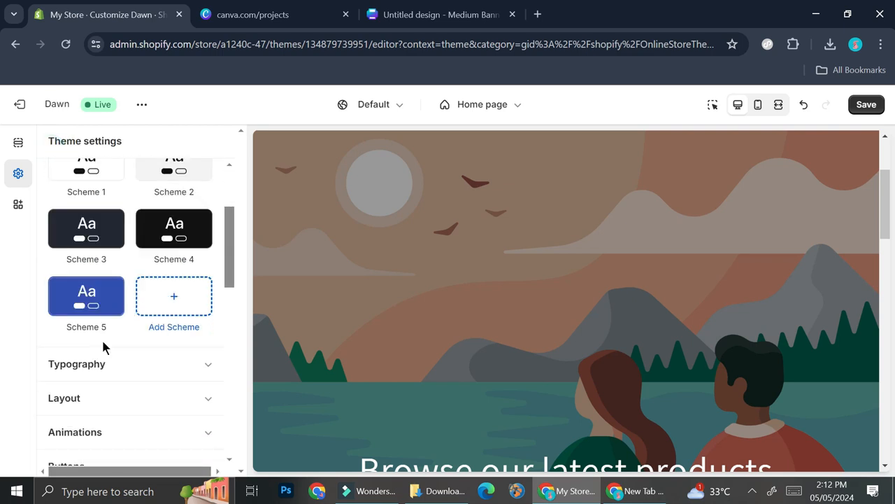
left_click(117, 364)
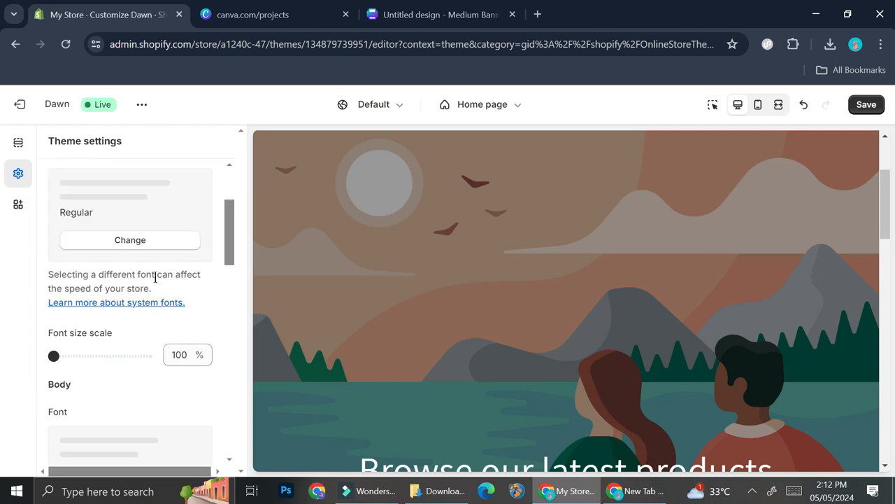
scroll(164, 278, "up", 1)
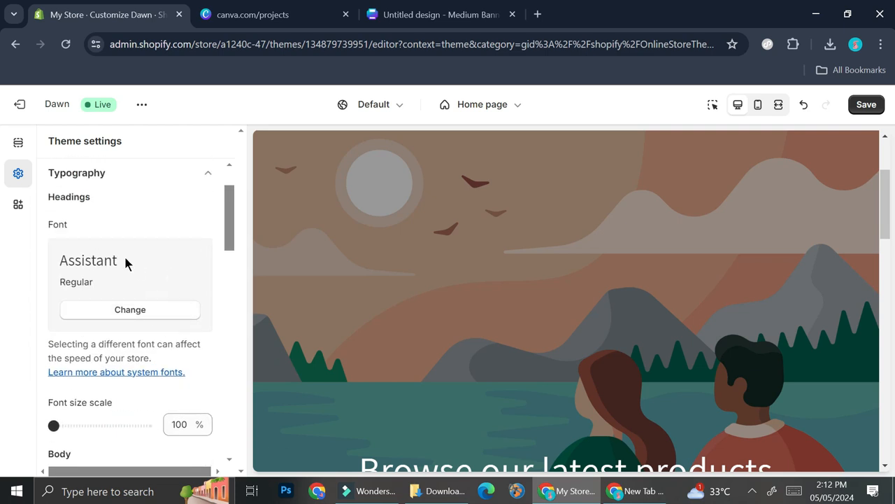
scroll(127, 262, "up", 1)
left_click(131, 381)
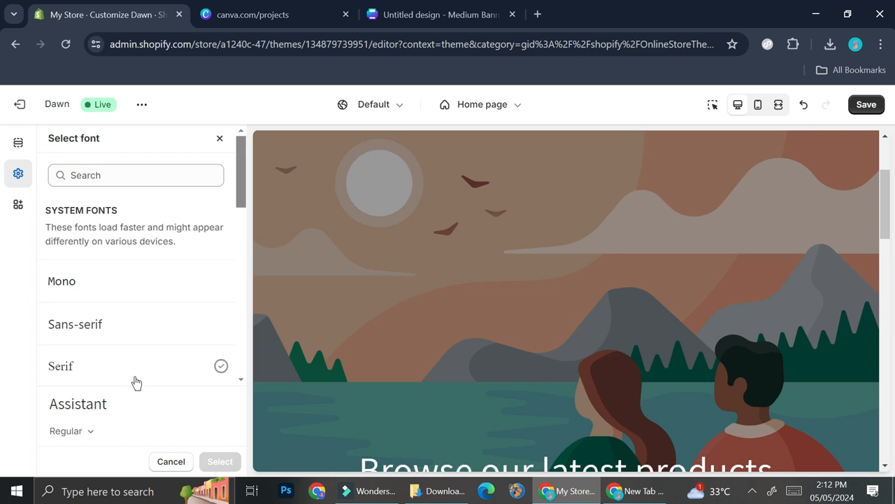
scroll(155, 349, "down", 1)
scroll(154, 348, "down", 2)
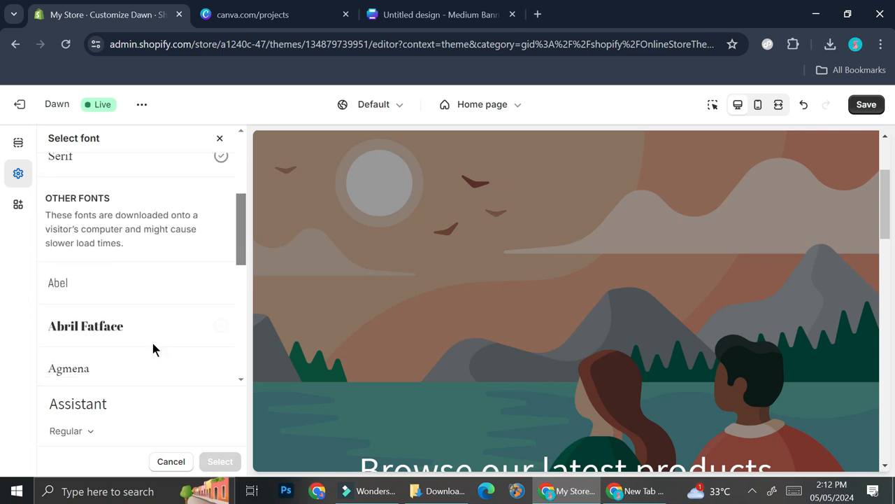
scroll(151, 343, "down", 1)
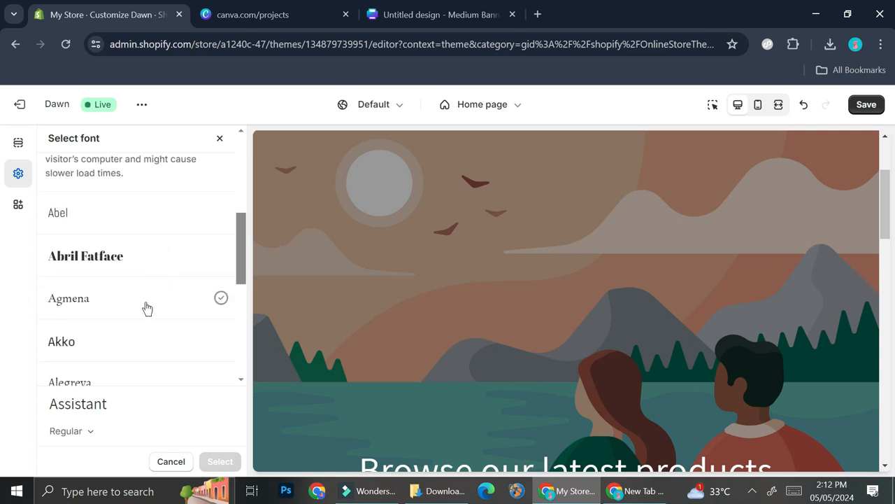
scroll(146, 309, "down", 1)
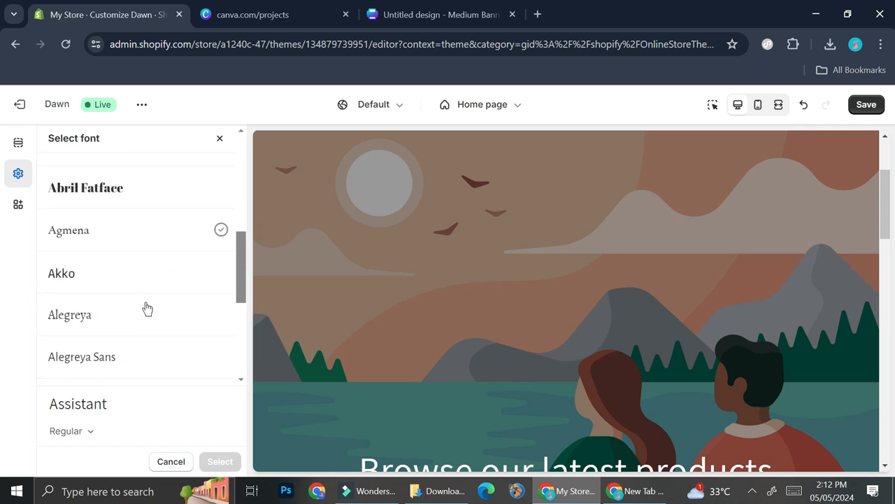
Try Alegreya and Agmena as the heading font, look through more fonts, and close the font selection without applying one.
left_click(102, 315)
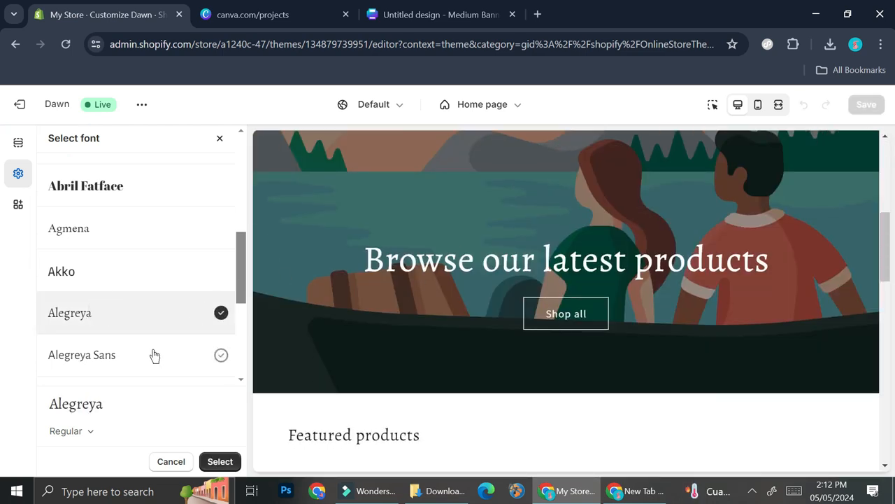
left_click(168, 228)
scroll(122, 291, "down", 1)
scroll(122, 291, "down", 3)
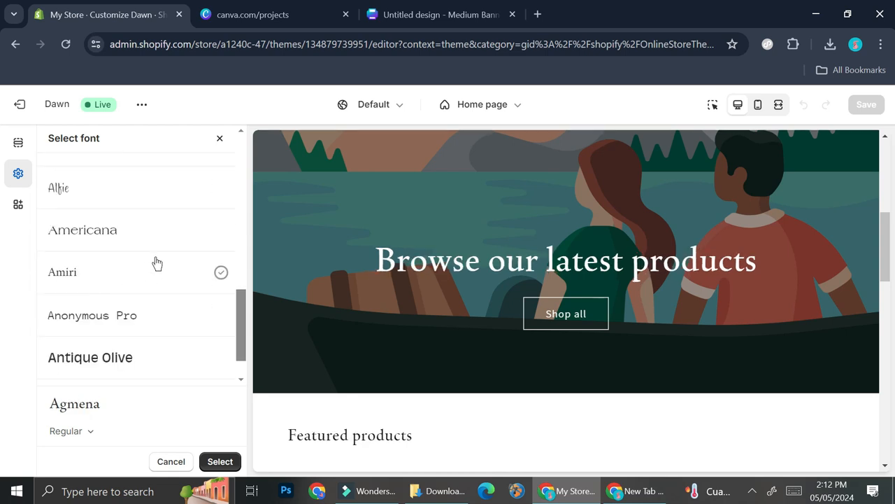
scroll(157, 263, "up", 8)
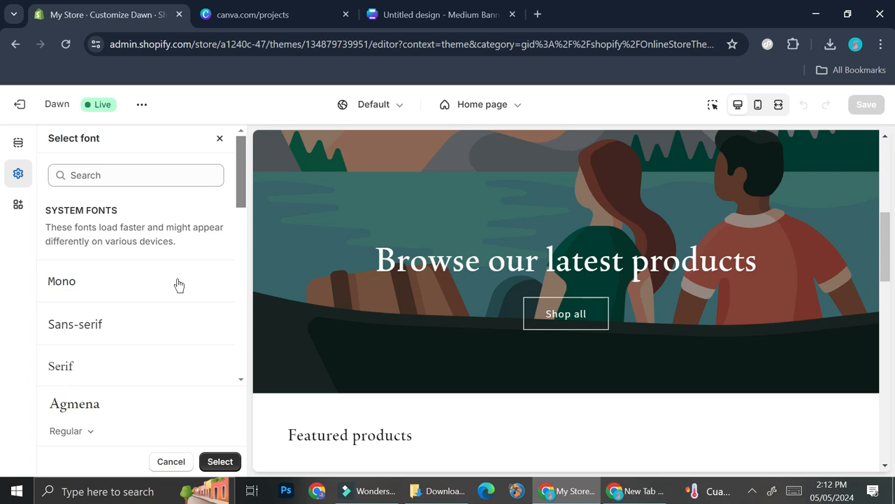
left_click(219, 139)
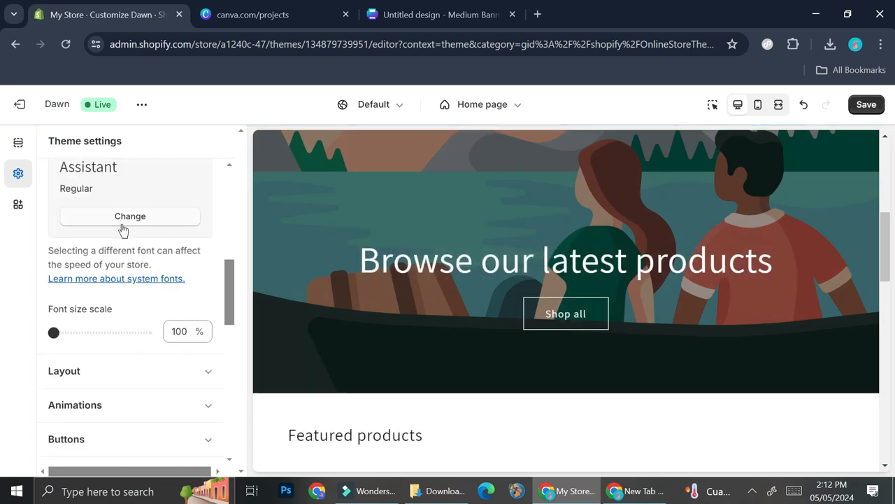
Apply Agmena as the heading font, change the body font, and check both in the home page preview.
left_click(123, 228)
scroll(135, 284, "down", 2)
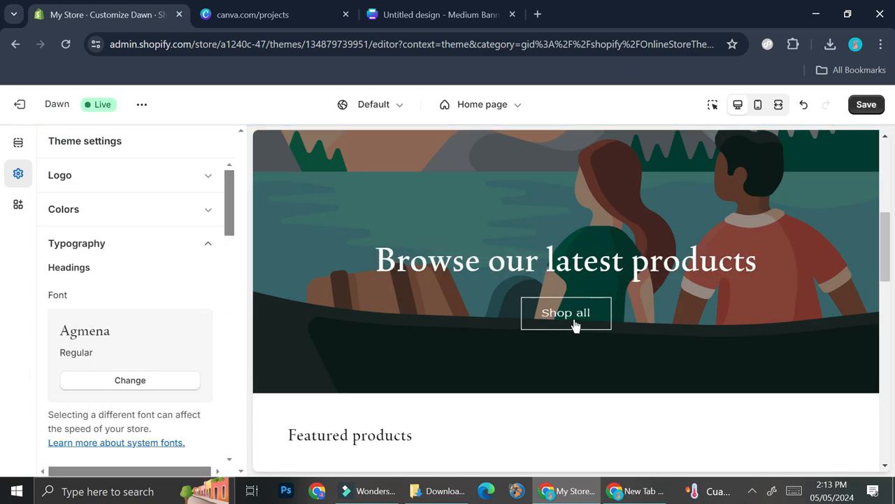
scroll(573, 322, "up", 5)
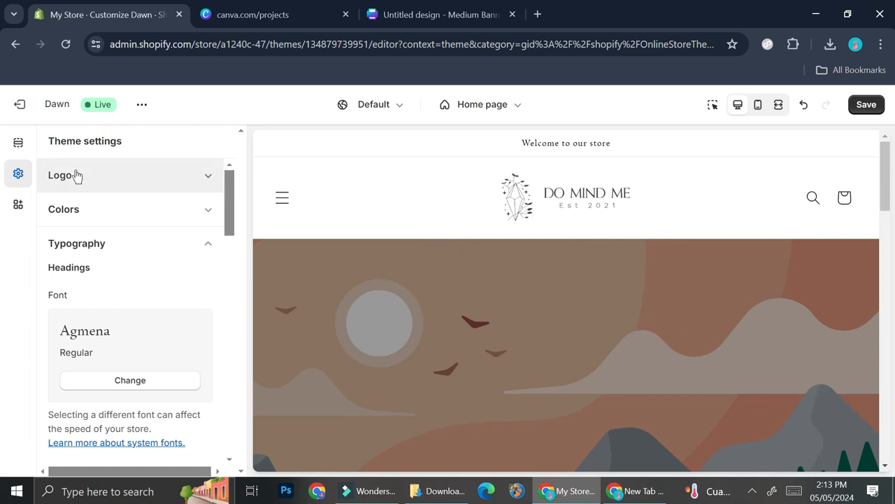
Open the home page section list, expand the Header section, and look through the template and footer sections.
left_click(21, 147)
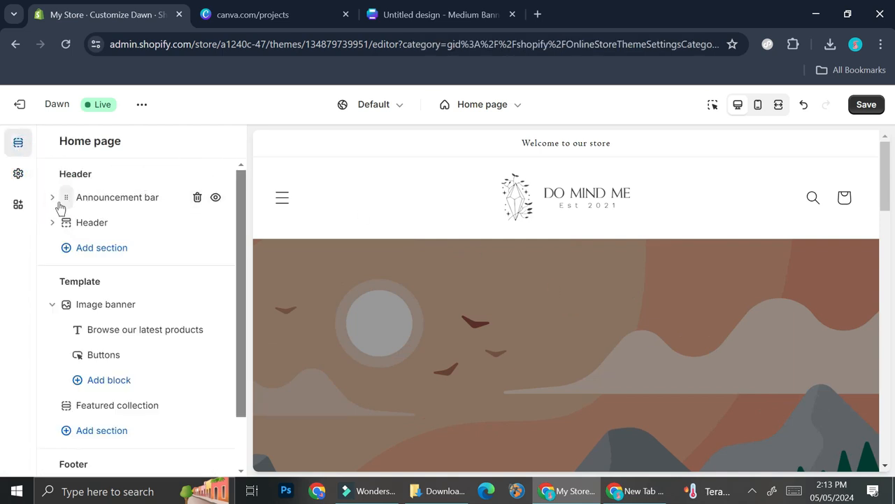
left_click(52, 223)
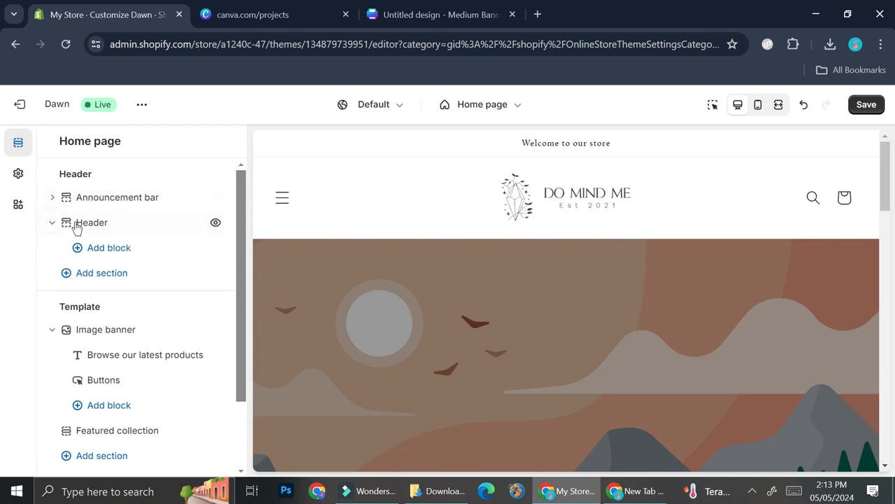
scroll(119, 336, "down", 3)
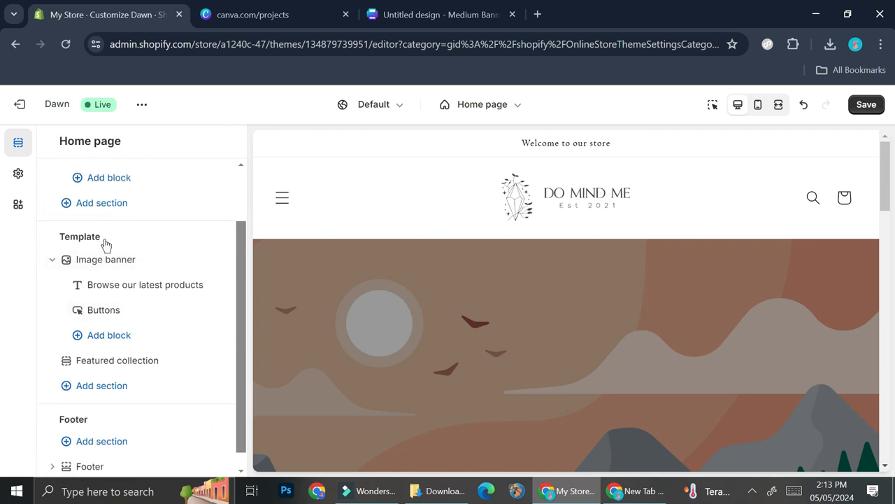
scroll(80, 284, "up", 3)
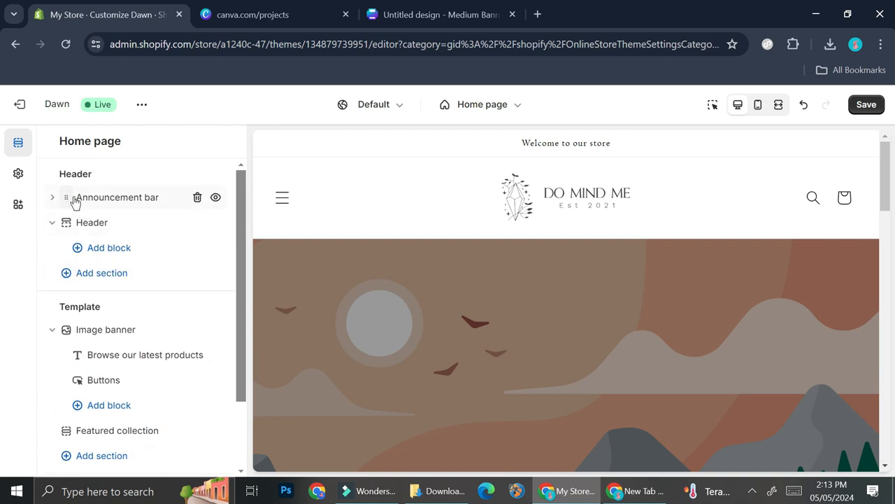
Open the announcement bar settings and examine the colors of its assigned Scheme 1.
mouse_move(133, 205)
left_mouse_down()
mouse_move(166, 206)
mouse_move(128, 201)
left_mouse_up()
left_click(114, 195)
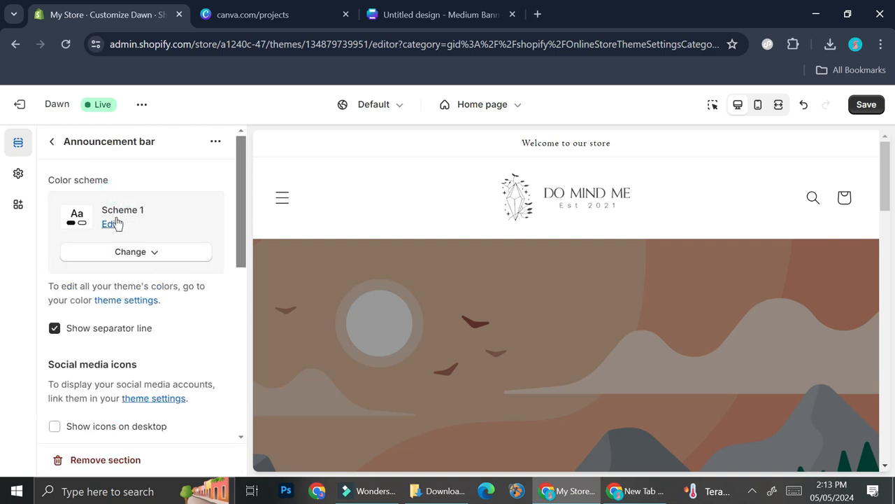
left_click(114, 223)
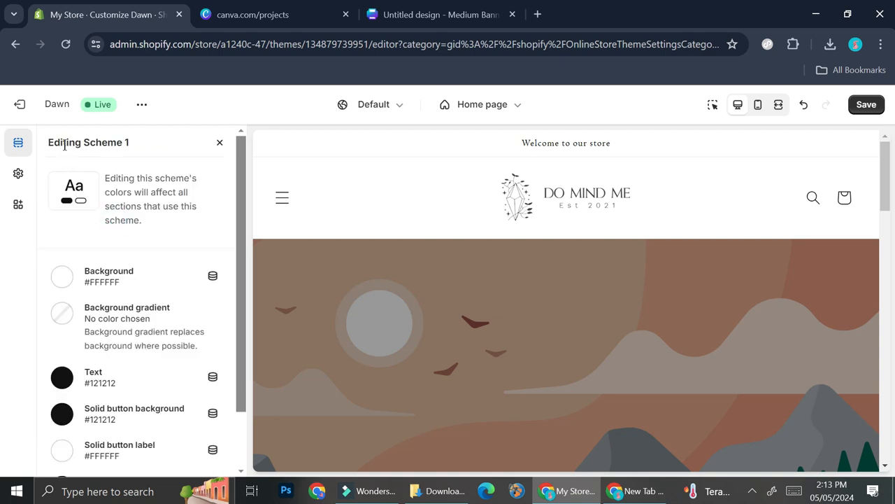
left_click(217, 142)
Try Scheme 2 and Scheme 3 as the color scheme of the announcement bar.
left_click(131, 252)
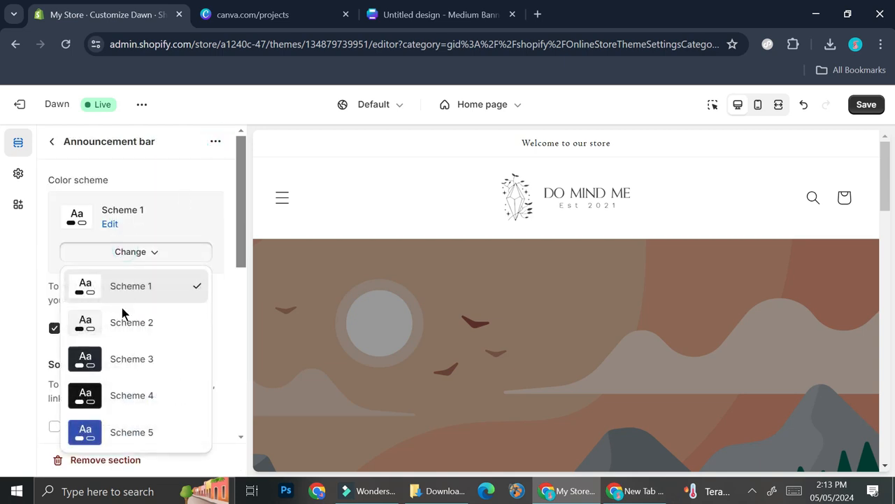
left_click(116, 341)
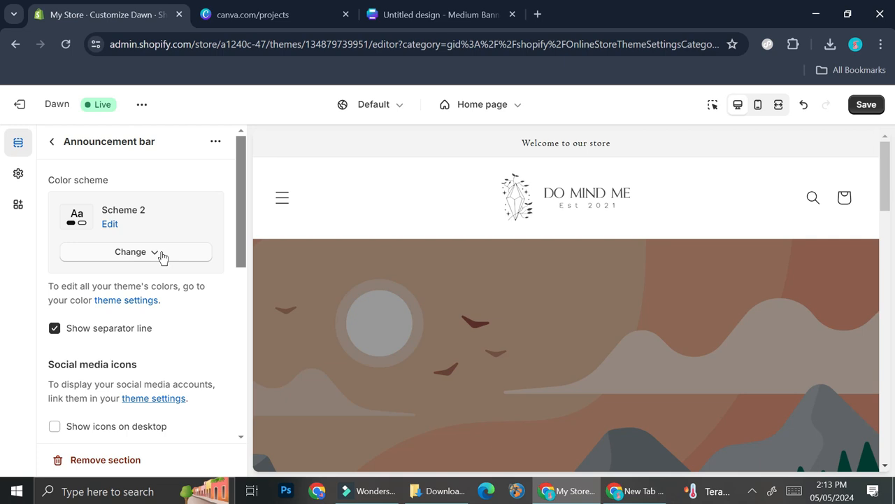
left_click(160, 251)
left_click(138, 360)
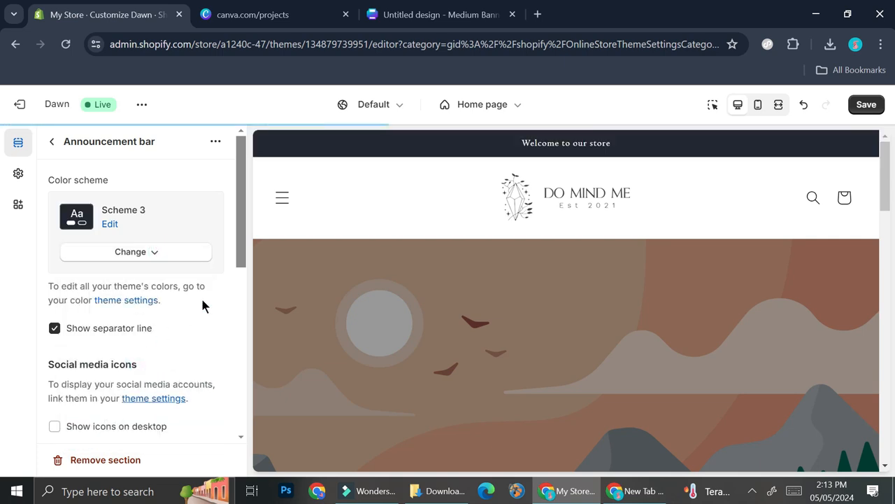
Remove the announcement bar section from the home page header.
left_click(53, 142)
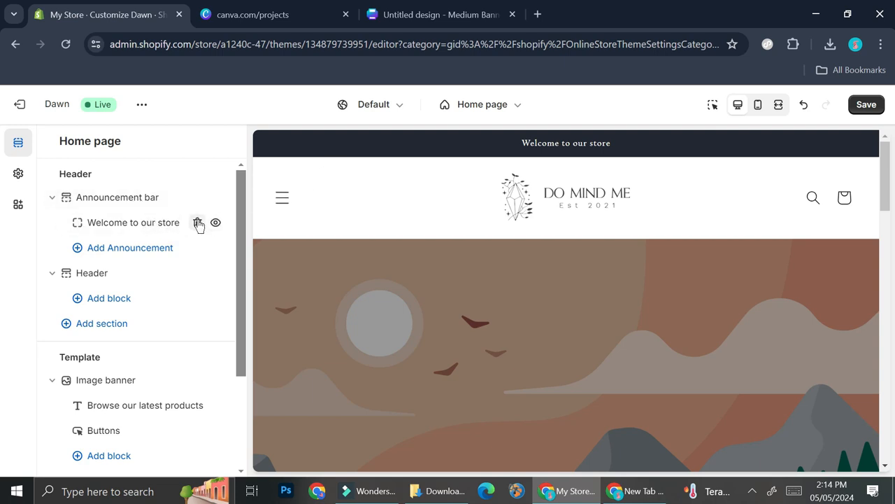
left_click(199, 195)
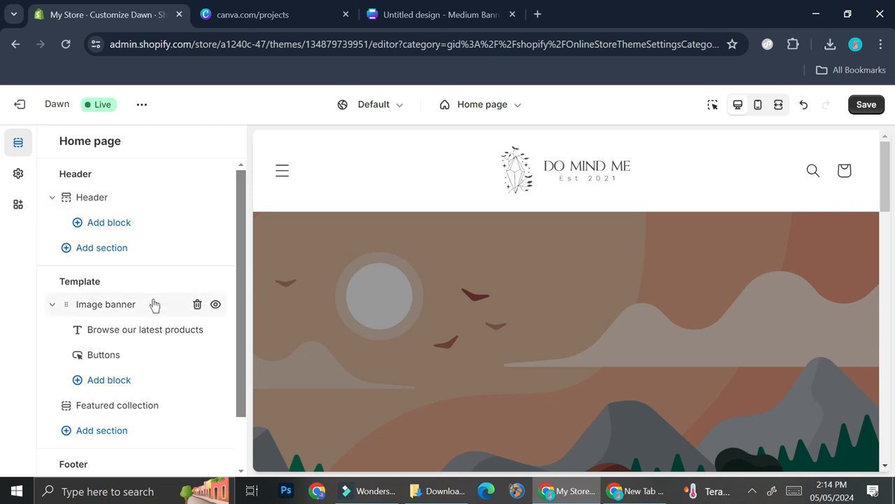
left_click_drag(148, 296, 149, 286)
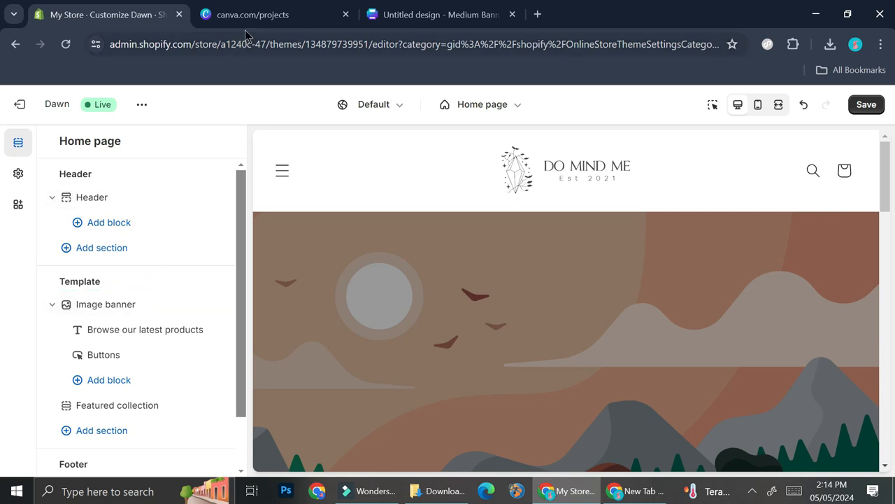
Switch to the Canva projects and open the Fix Do Mind Me website design from the recent designs.
left_click(258, 13)
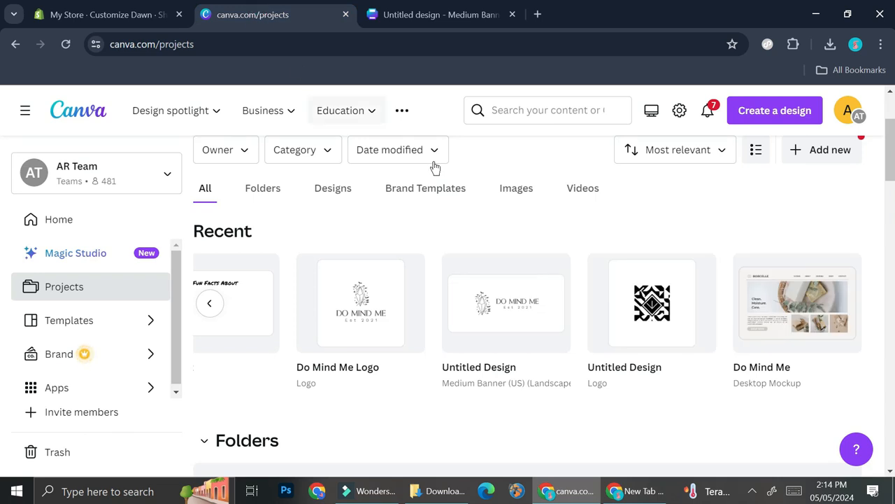
left_click(217, 304)
left_click(233, 300)
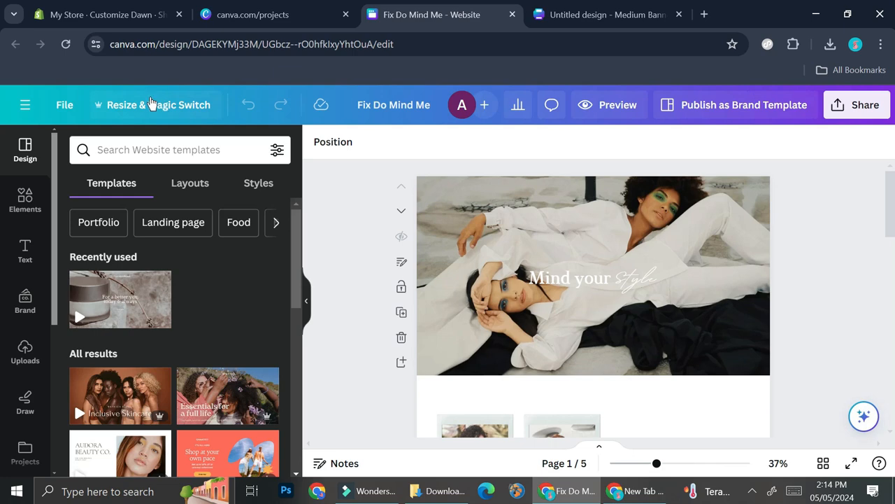
Check the pixel dimensions of the Fix Do Mind Me design in its file details.
left_click(151, 103)
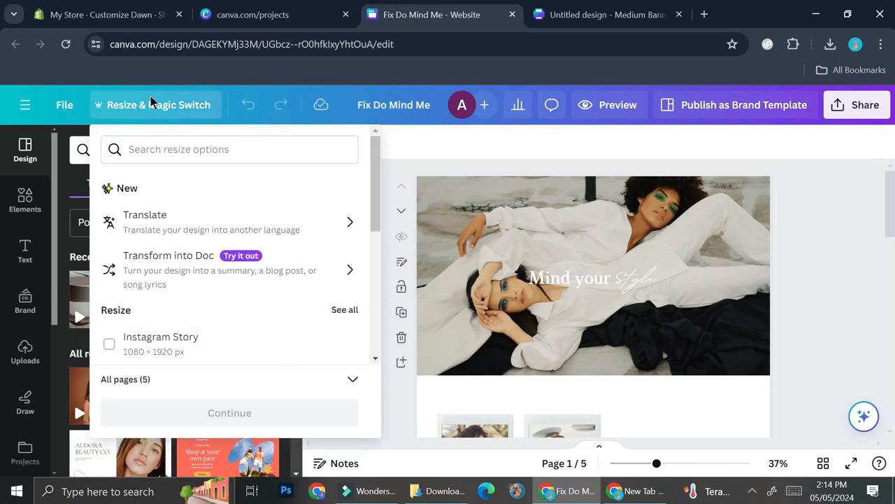
left_click(73, 110)
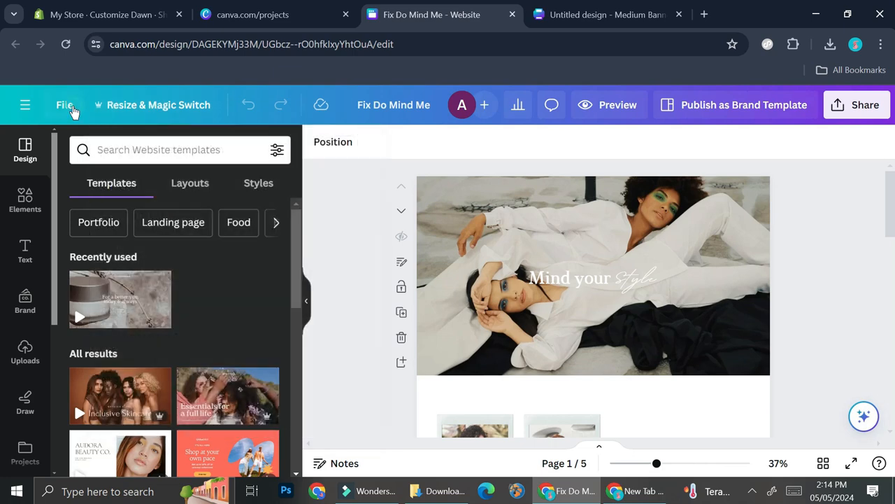
left_click(68, 107)
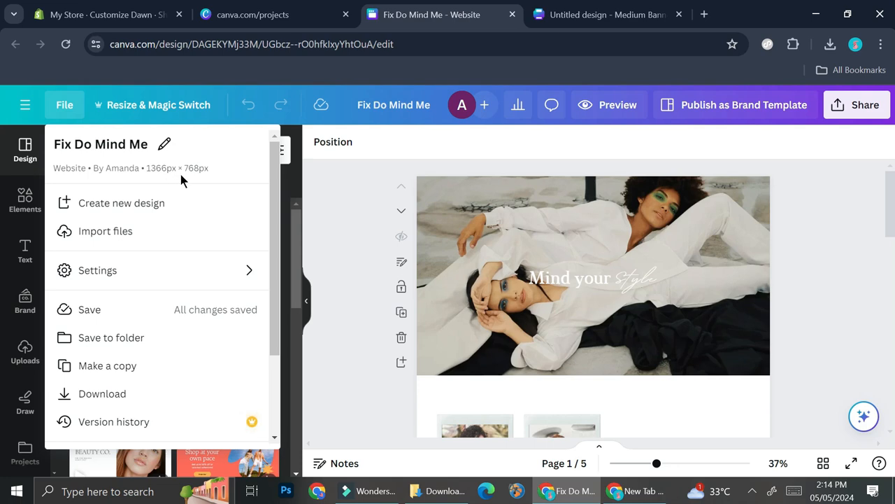
left_click(355, 198)
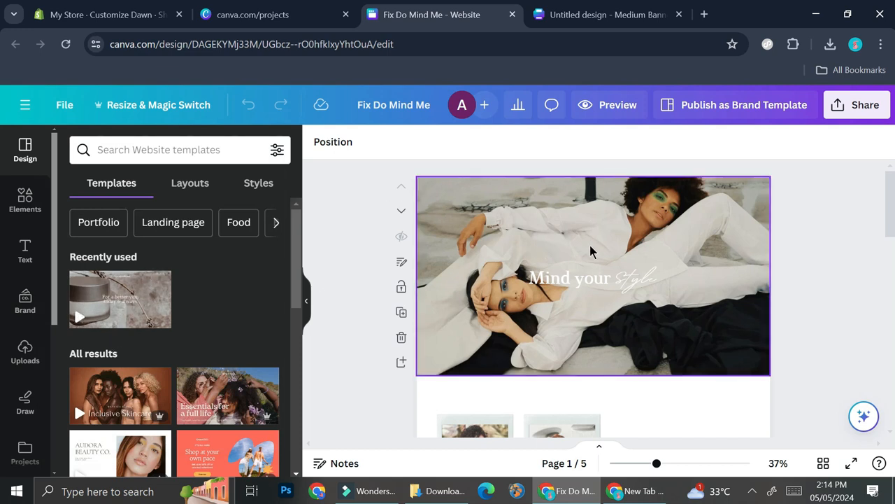
Examine all pages of the website design, from the "Mind your Style" banner through "What We Offer" to "Contact Us".
scroll(590, 245, "down", 1)
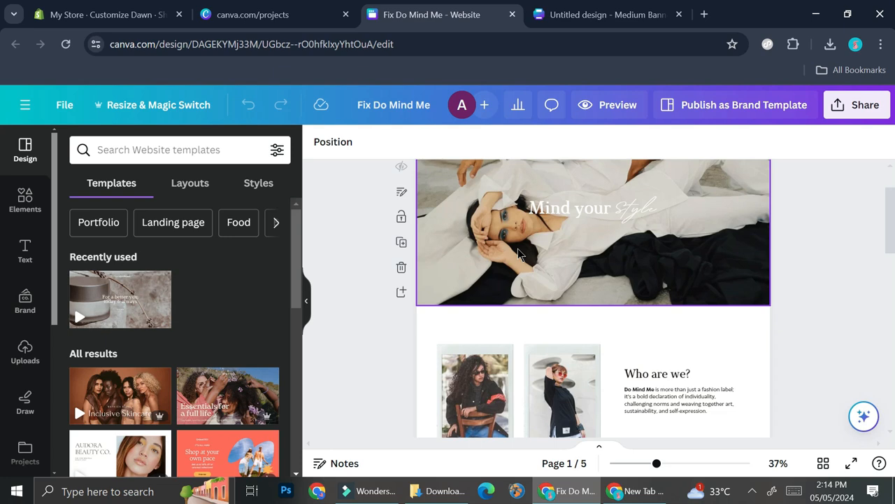
scroll(518, 248, "down", 2)
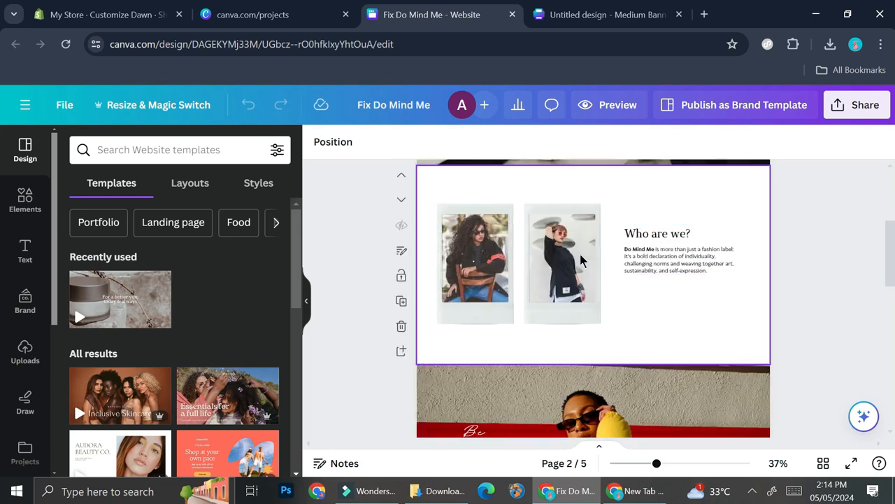
scroll(595, 295, "down", 3)
scroll(556, 256, "down", 2)
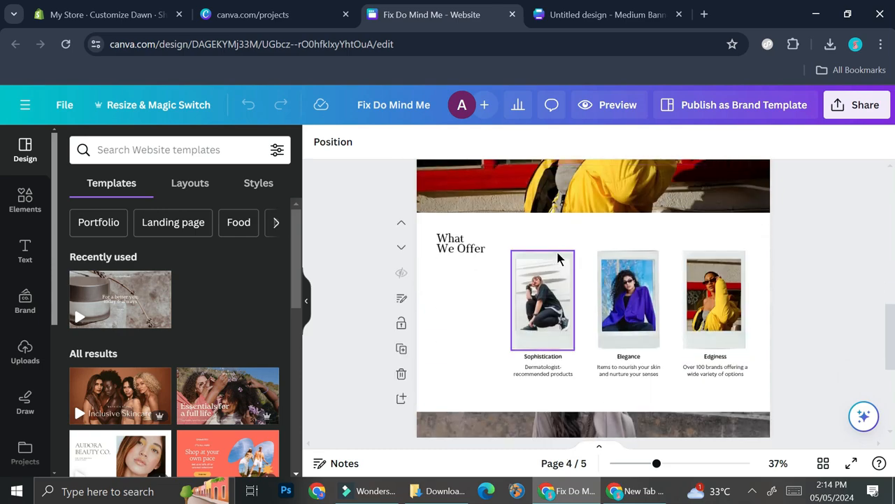
scroll(558, 257, "down", 3)
scroll(601, 234, "up", 6)
scroll(602, 240, "up", 4)
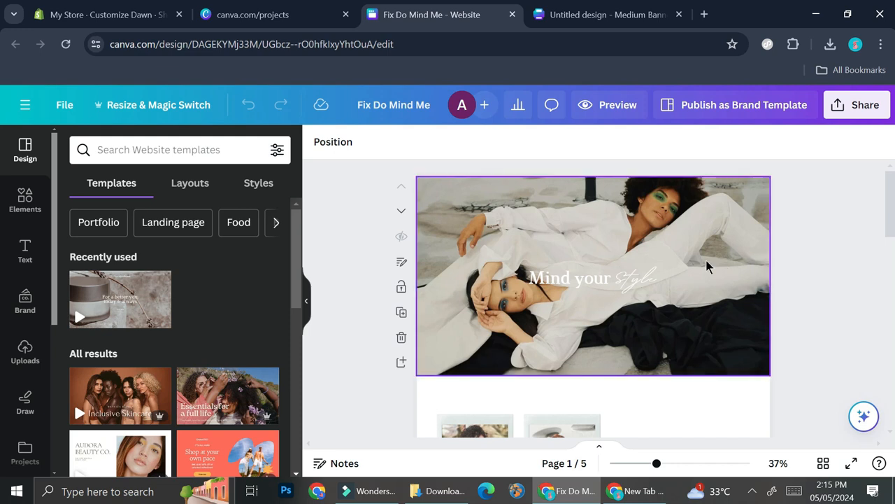
scroll(705, 264, "down", 2)
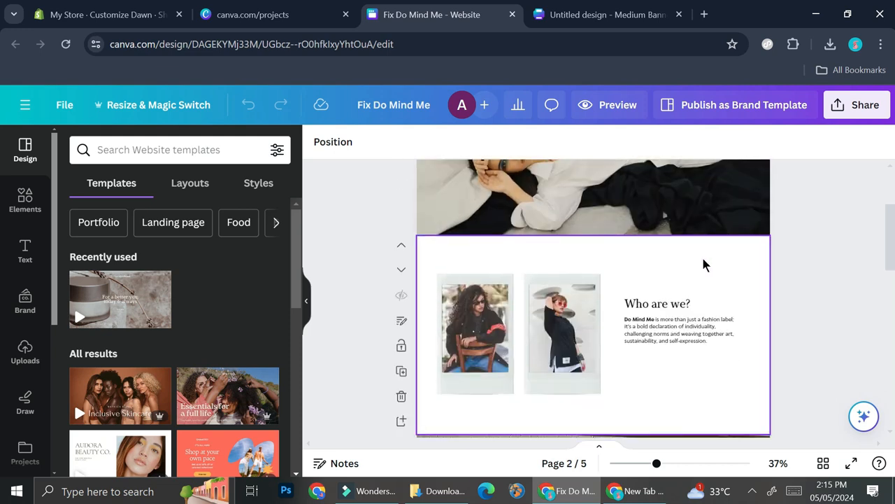
scroll(702, 255, "up", 2)
scroll(657, 236, "down", 2)
scroll(690, 335, "down", 3)
scroll(668, 286, "down", 2)
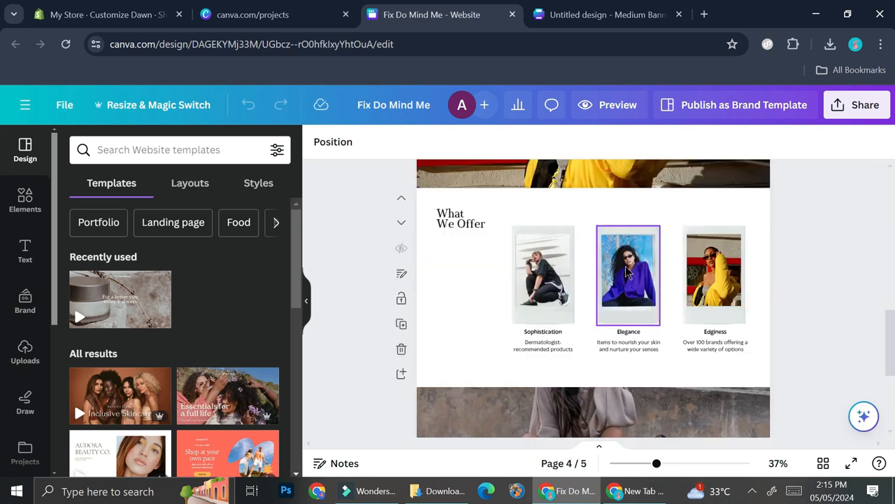
scroll(624, 329, "down", 1)
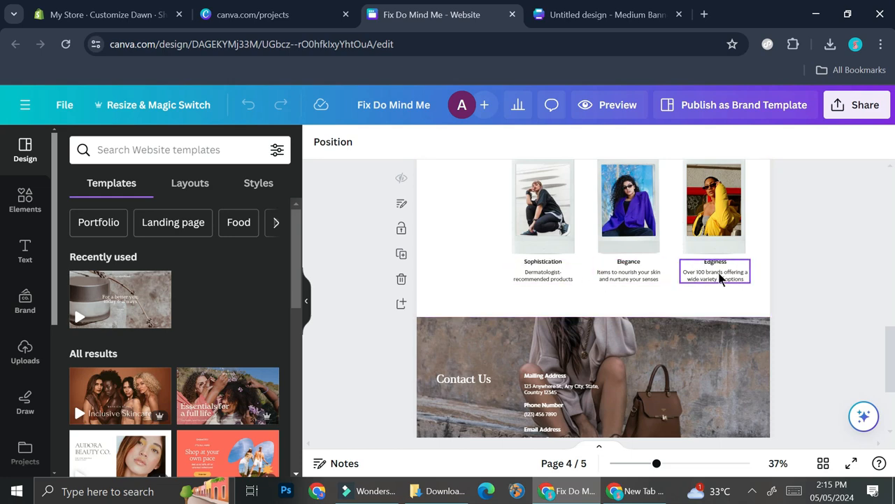
scroll(720, 276, "up", 2)
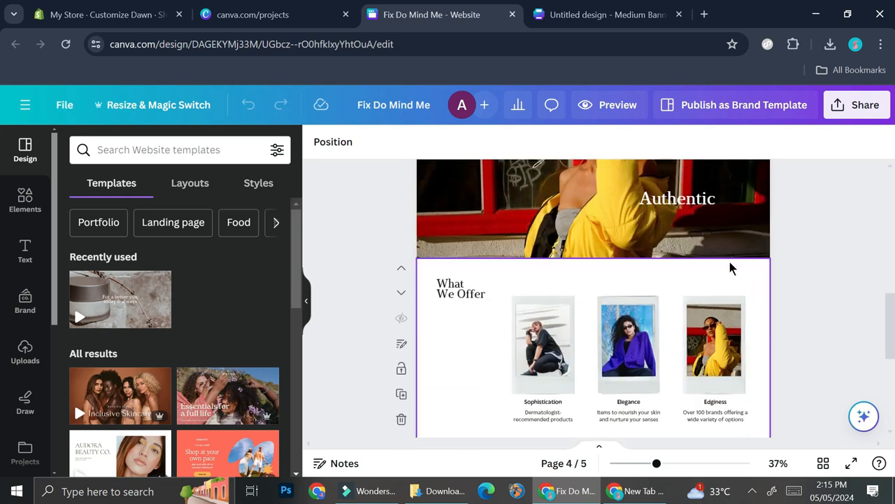
scroll(729, 262, "up", 5)
scroll(755, 260, "up", 3)
Download all five pages of the Fix Do Mind Me design as PNG files at 1,366 × 768 px.
left_click(867, 116)
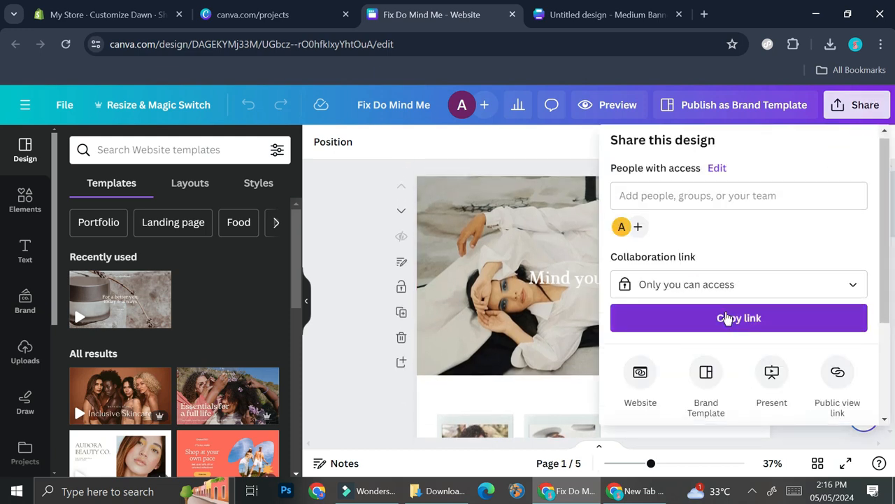
scroll(728, 318, "down", 2)
left_click(640, 377)
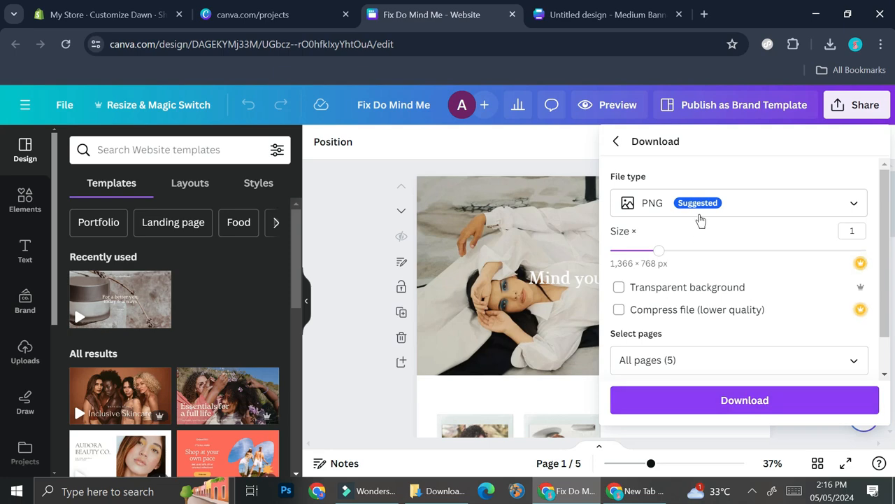
left_click(720, 399)
Switch to the Shopify theme editor and set the Home_2 PNG as the first image of the home page's Image banner.
key("ctrl+1")
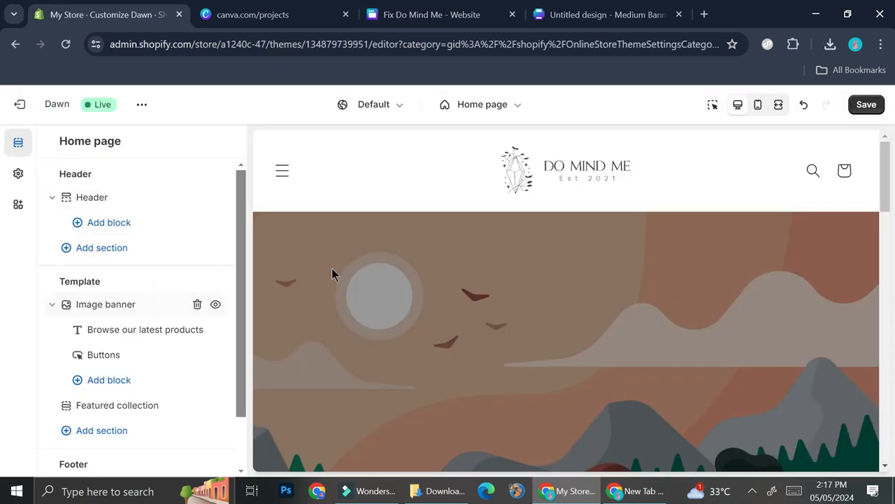
left_click(126, 304)
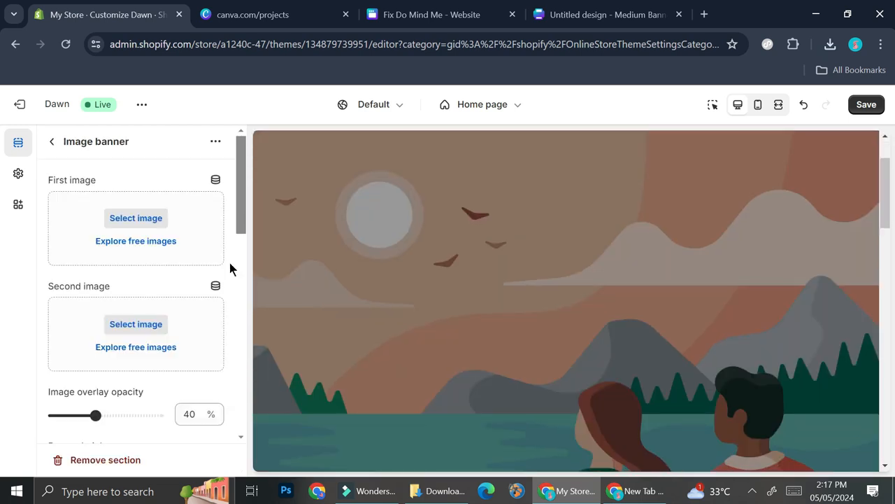
left_click(154, 219)
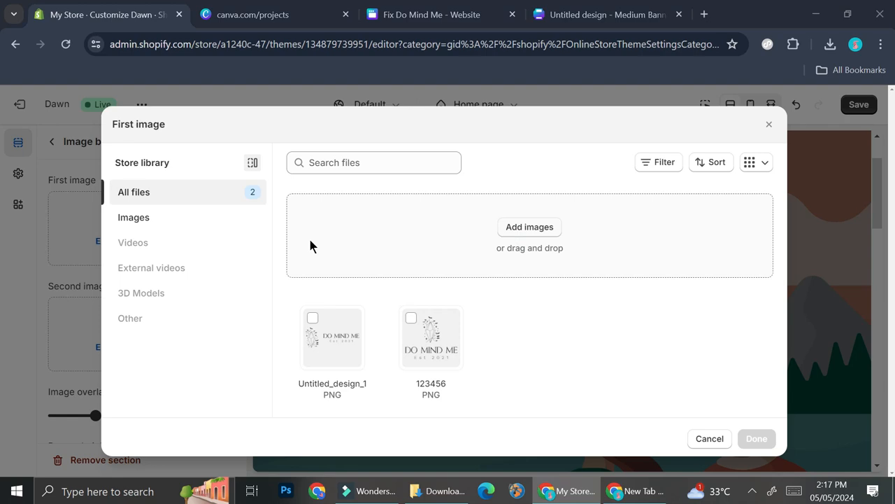
left_click(306, 238)
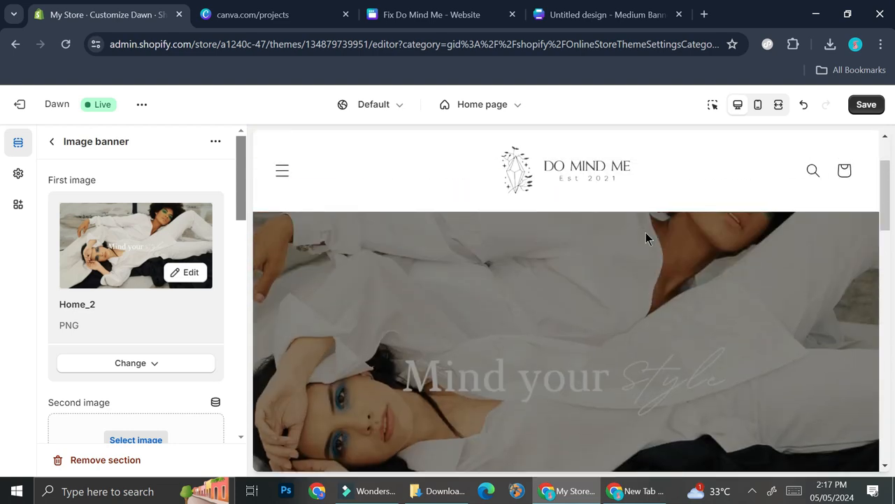
scroll(144, 326, "down", 3)
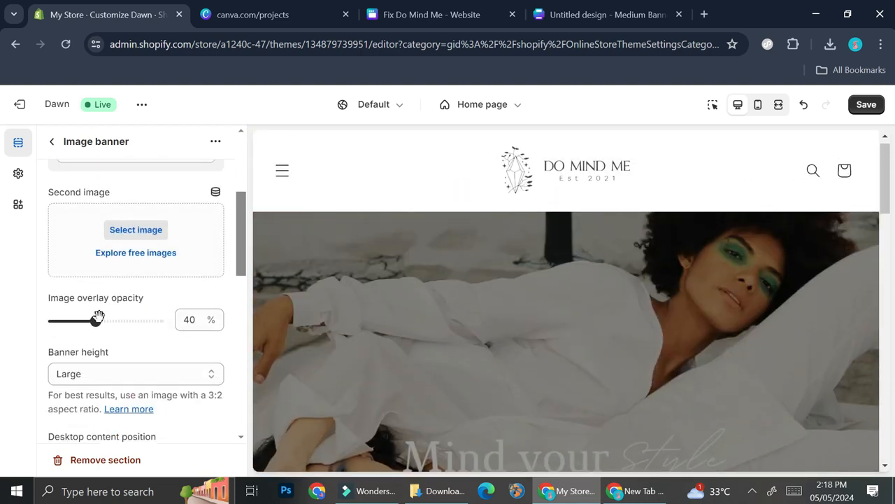
Set the Image banner's overlay opacity to 0% and its banner height to Adapt to first image.
left_click_drag(98, 318, 19, 320)
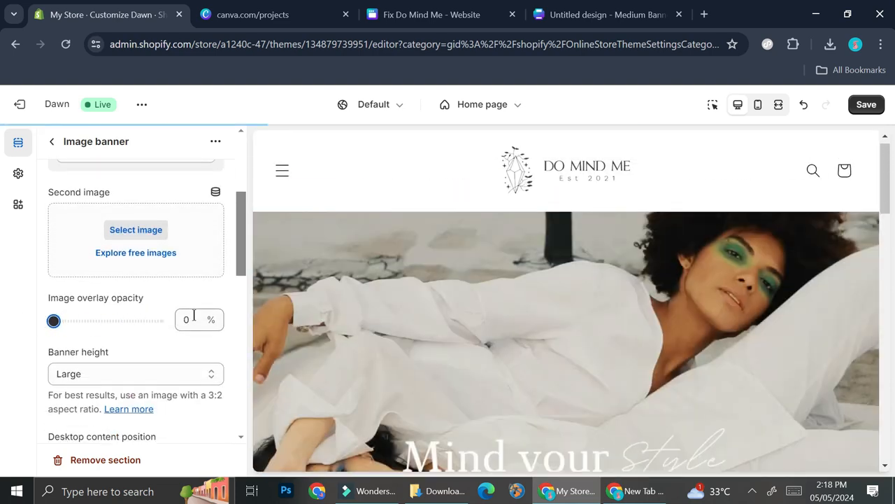
scroll(165, 288, "down", 2)
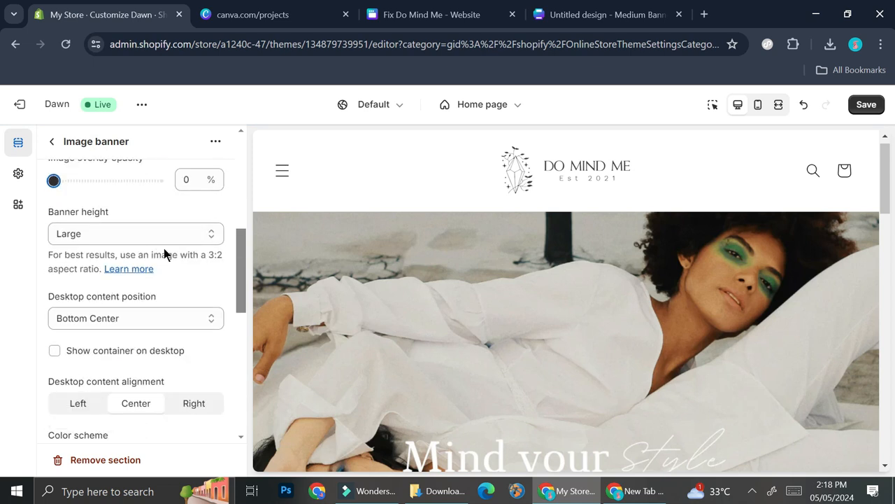
left_click(171, 236)
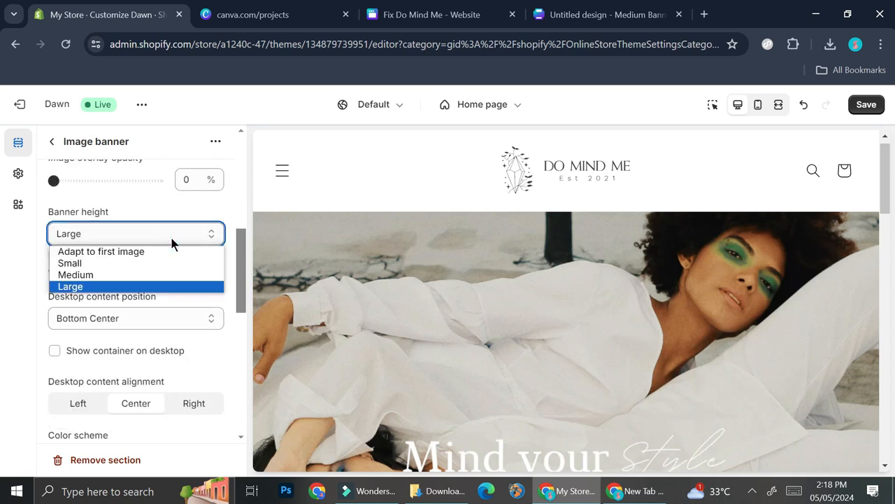
left_click(166, 252)
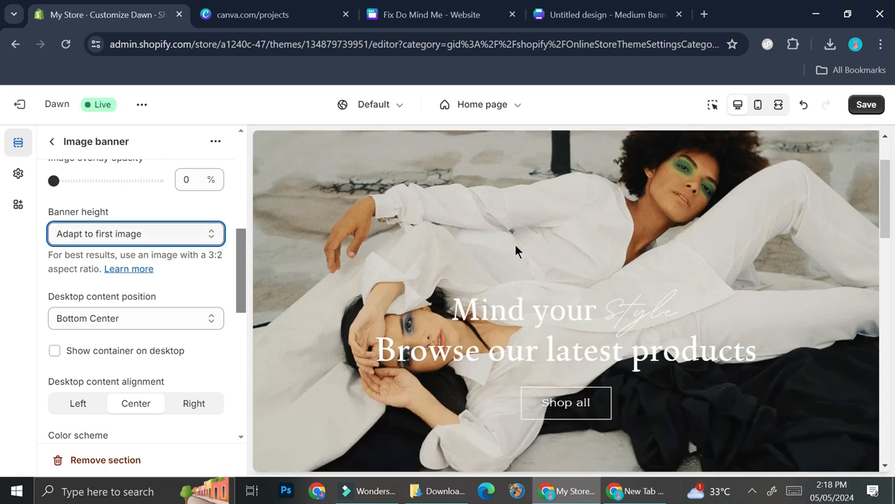
scroll(515, 245, "down", 1)
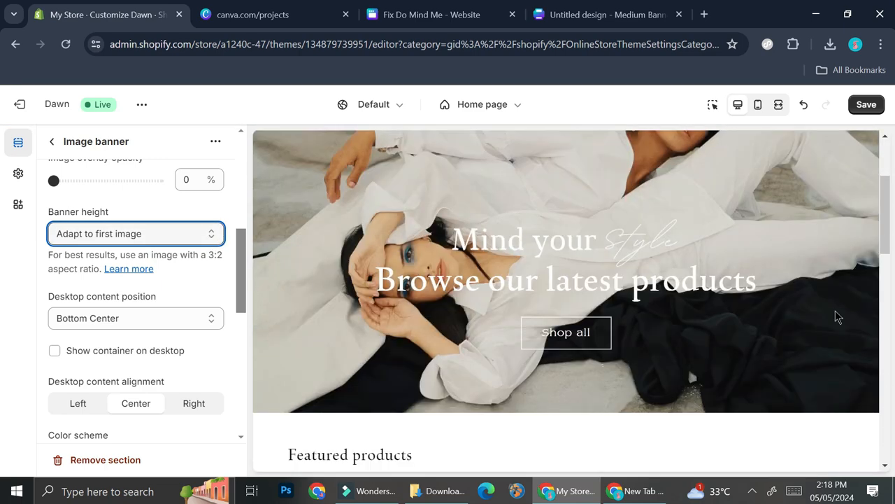
Try the Top Left, Top Center and Top Right desktop content positions for the banner's heading and button.
left_click(200, 318)
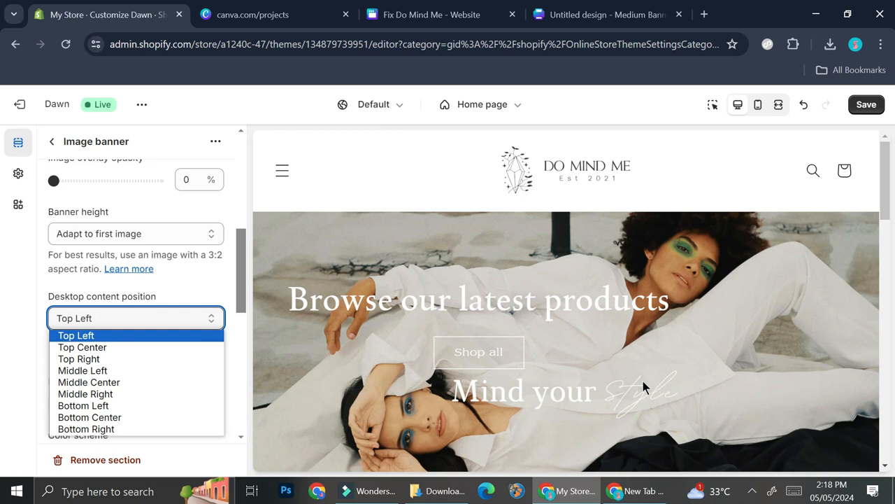
left_click(170, 347)
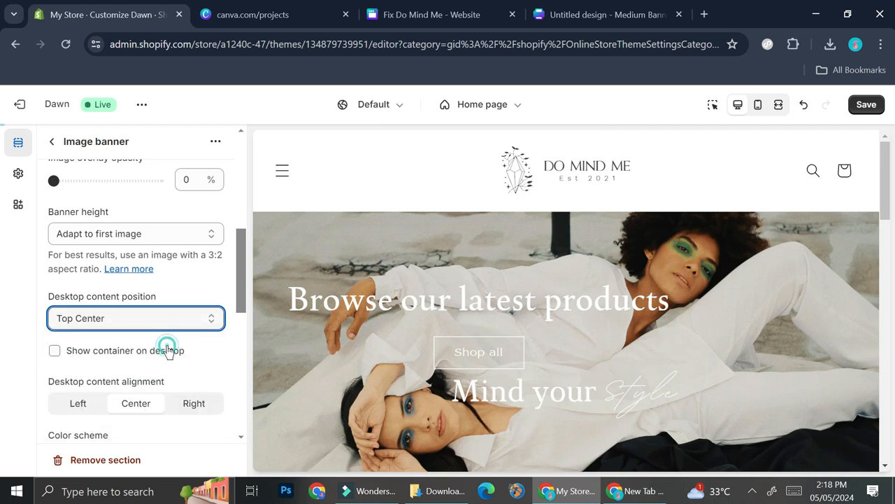
left_click(186, 318)
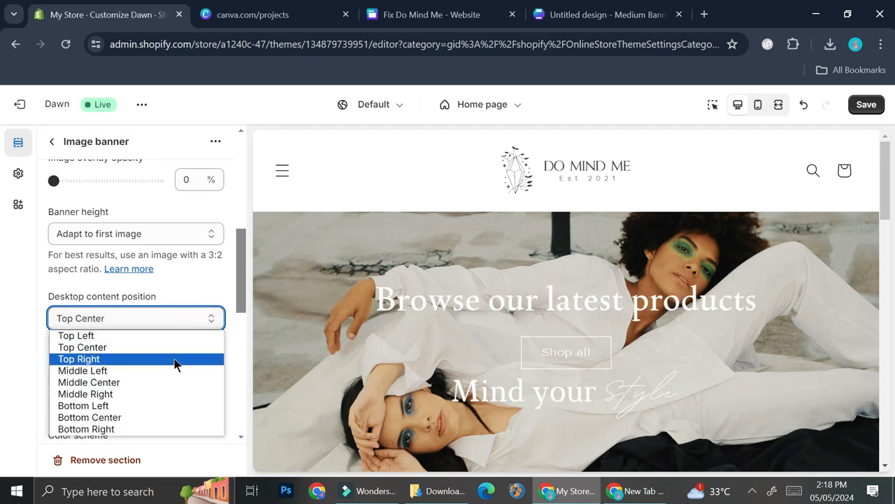
left_click(175, 359)
left_click(195, 316)
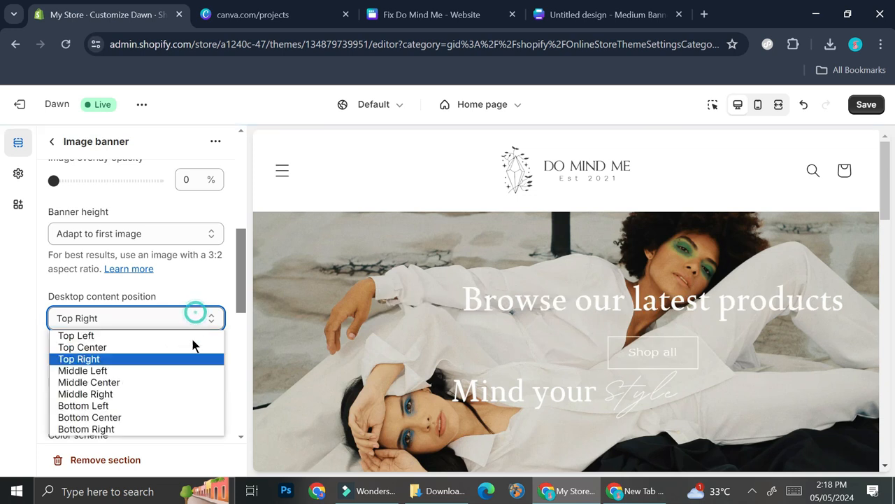
left_click(187, 378)
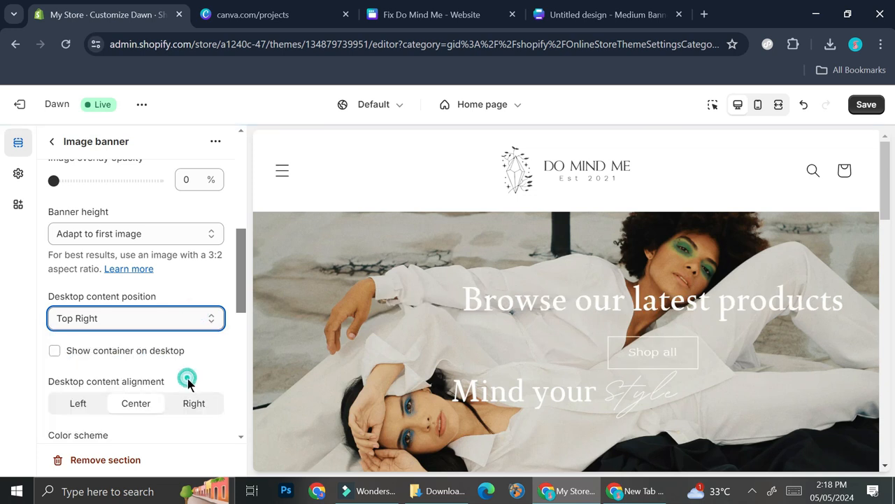
Try the Middle Right and Bottom Left desktop content positions on the Image banner.
left_click(211, 317)
left_click(154, 394)
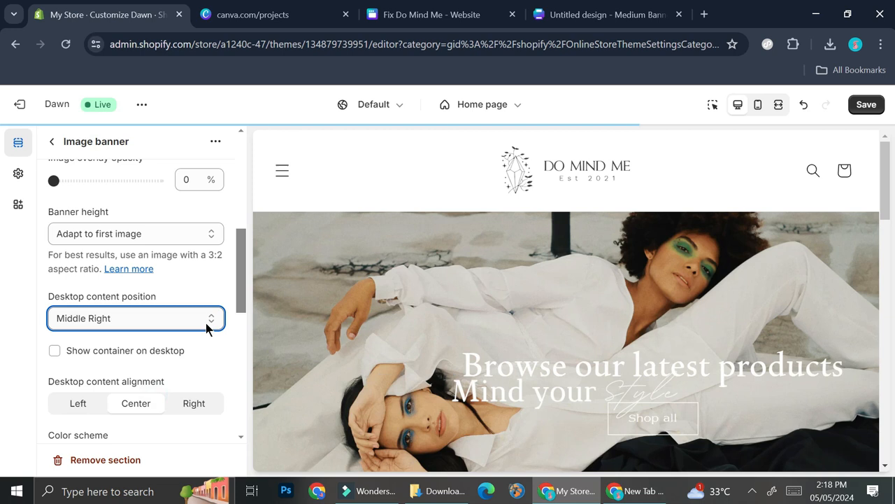
left_click(205, 323)
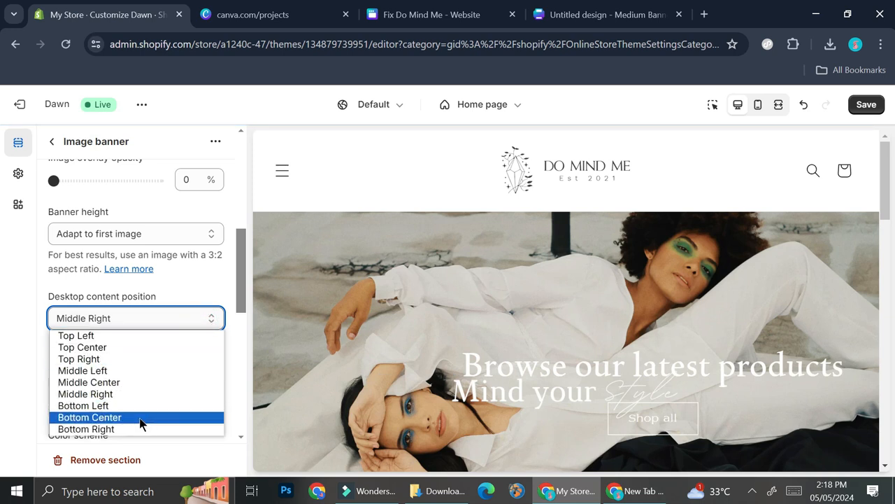
left_click(141, 404)
left_click(185, 321)
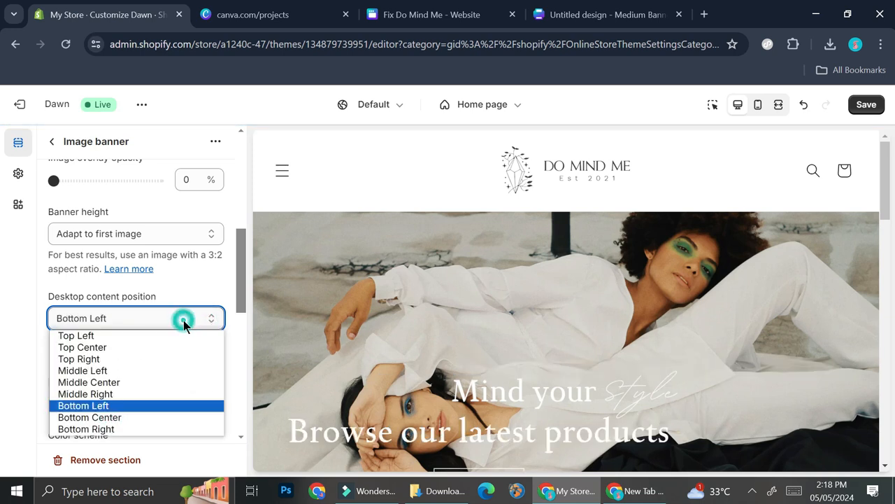
left_click(166, 335)
Try the Ambient movement image behavior on the Image banner.
scroll(166, 328, "down", 4)
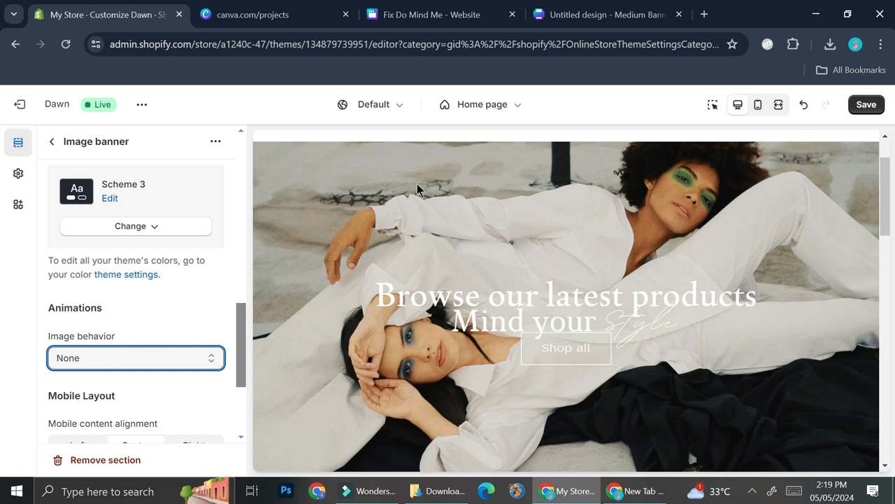
left_click(174, 366)
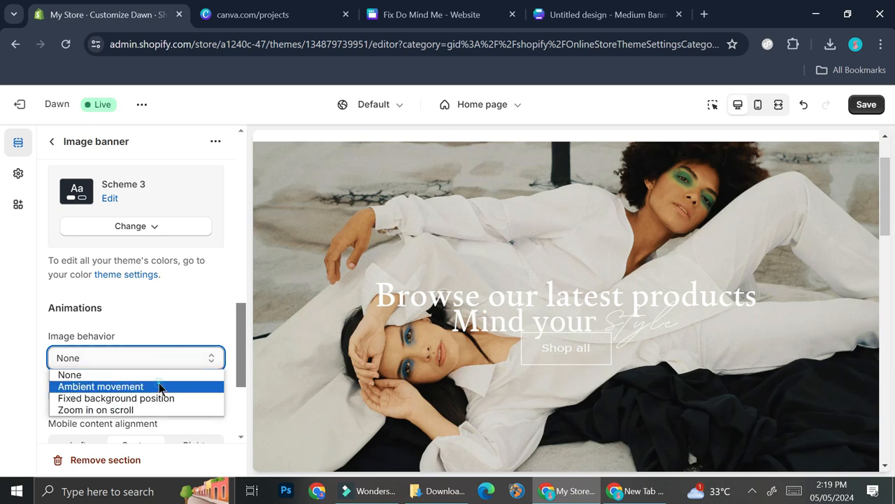
left_click(160, 386)
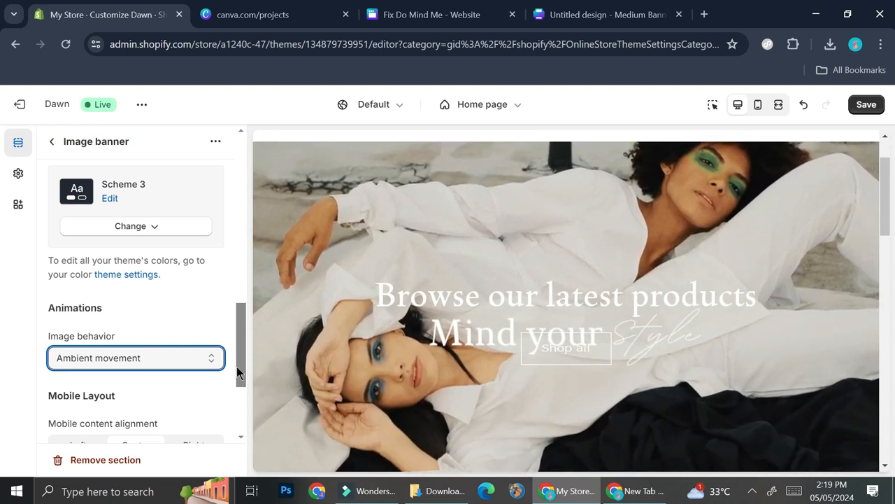
Try the Fixed background position image behavior on the banner and check its effect in the preview.
left_click(201, 359)
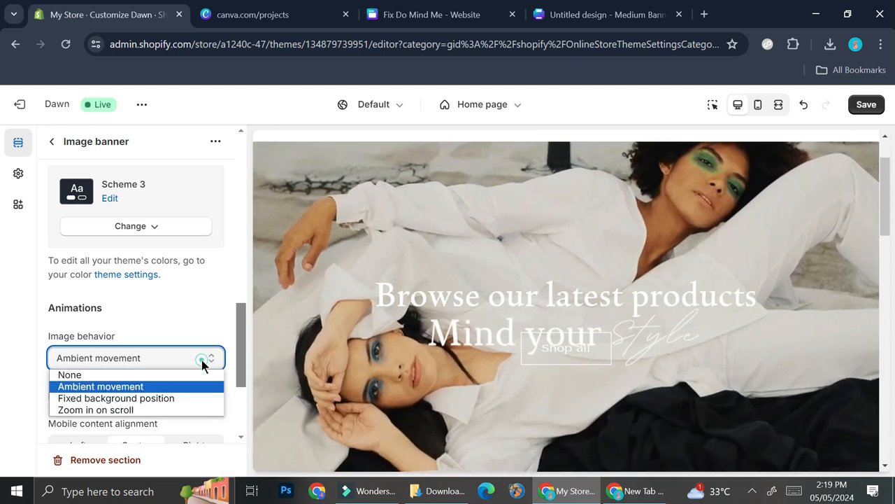
left_click(180, 397)
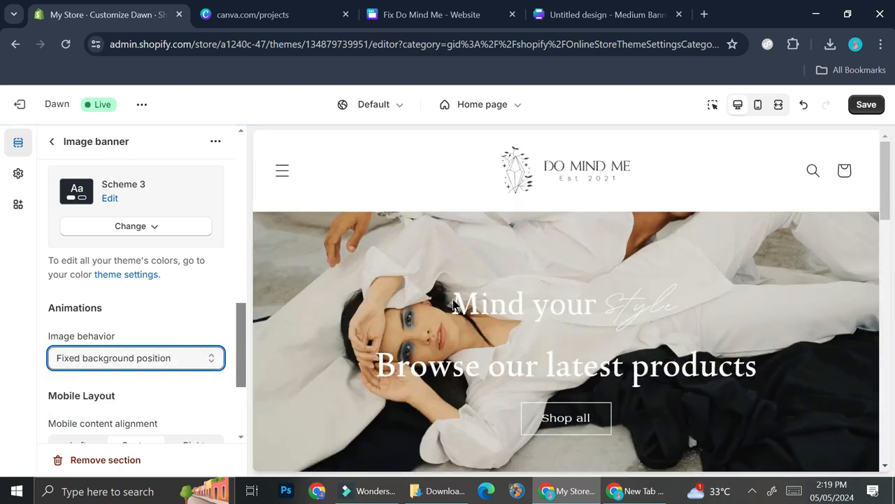
scroll(454, 308, "down", 2)
scroll(453, 307, "up", 2)
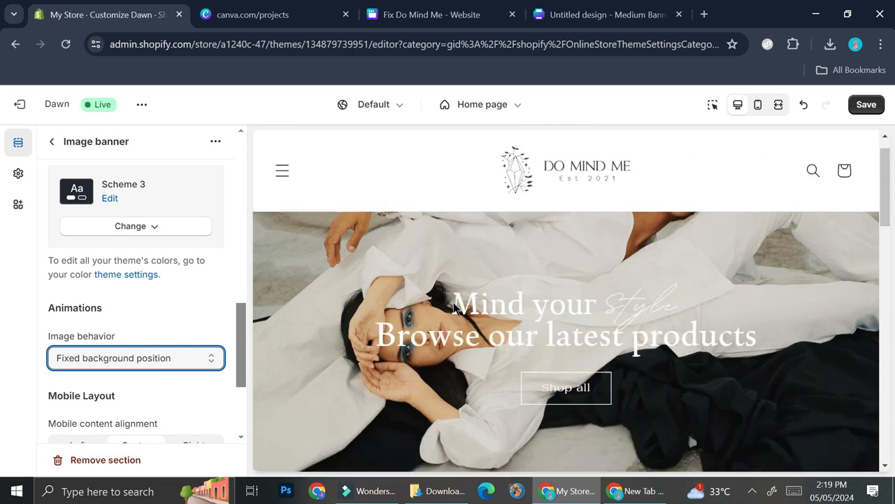
scroll(453, 304, "down", 2)
scroll(453, 303, "up", 2)
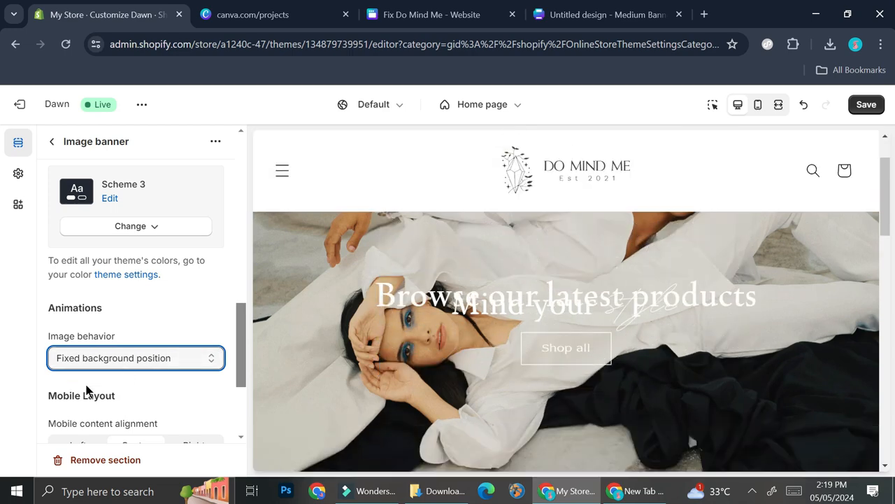
Try the Zoom in on scroll image behavior in the preview, and set the banner's image behavior back to None.
left_click(130, 361)
left_click(108, 410)
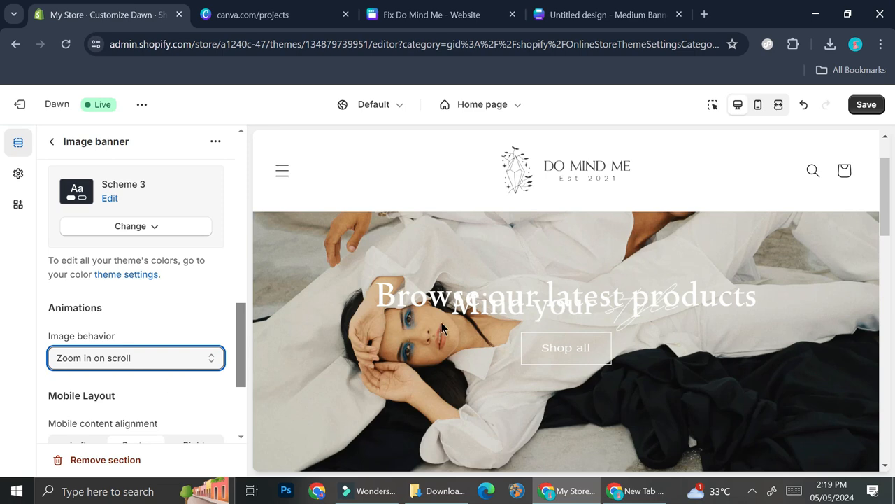
scroll(518, 312, "down", 3)
scroll(517, 310, "up", 3)
scroll(517, 313, "down", 2)
scroll(517, 313, "down", 2)
scroll(517, 309, "up", 3)
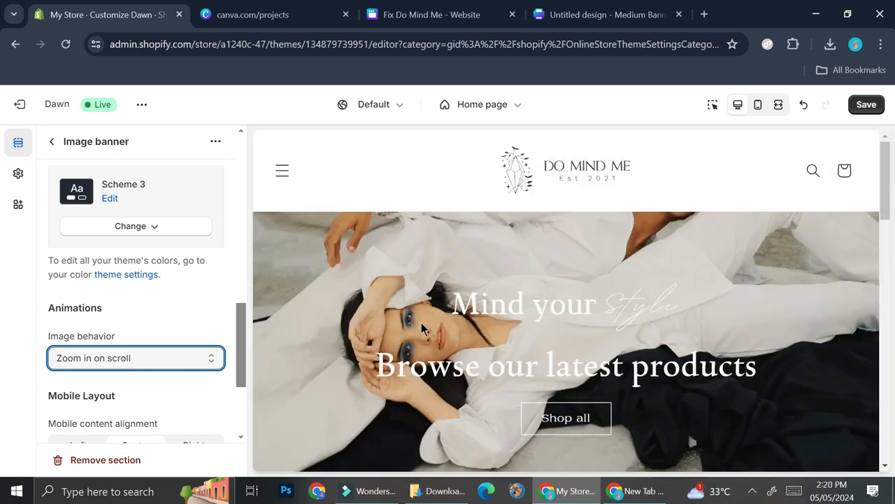
scroll(315, 341, "down", 1)
left_click(94, 362)
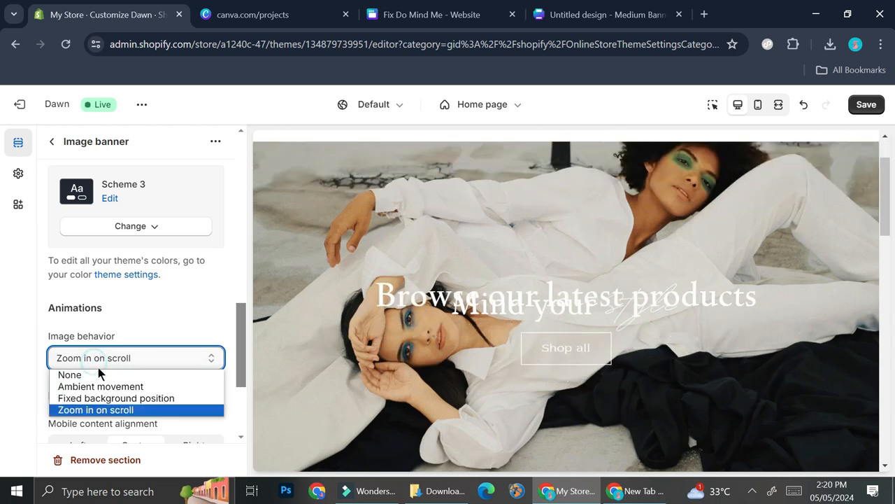
left_click(155, 375)
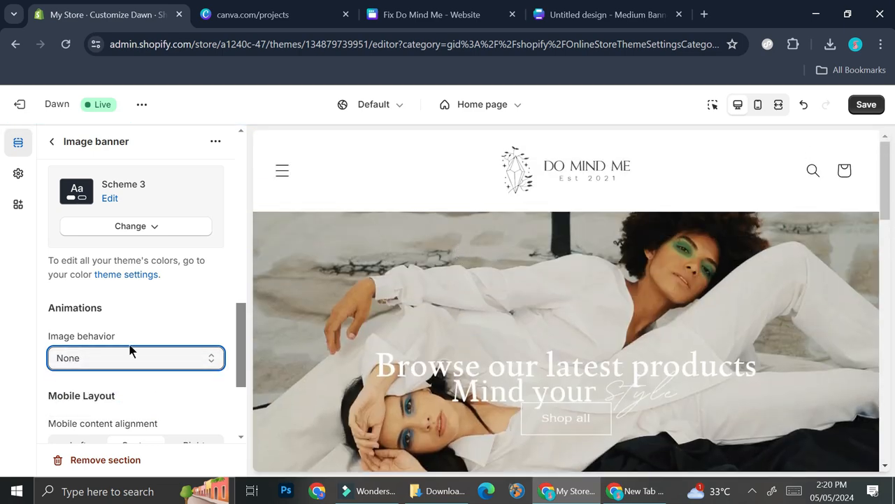
Delete the "Browse our latest products" heading block from the Image banner.
left_click(128, 332)
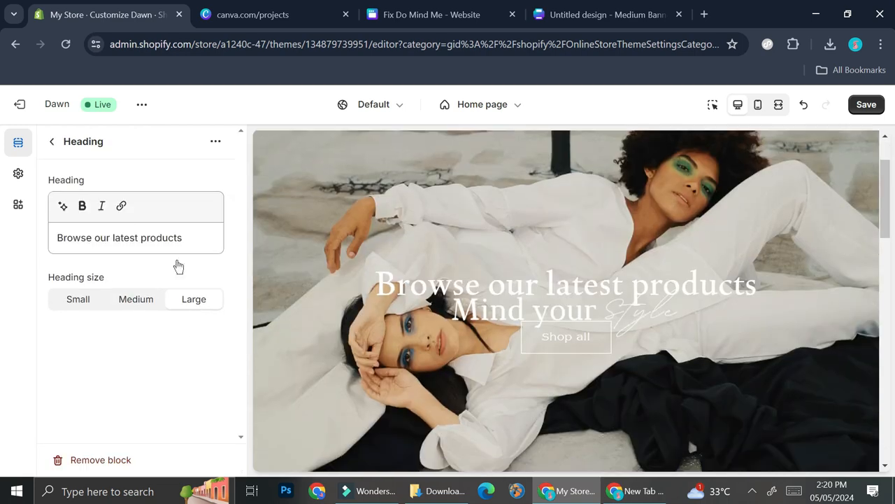
left_click(56, 141)
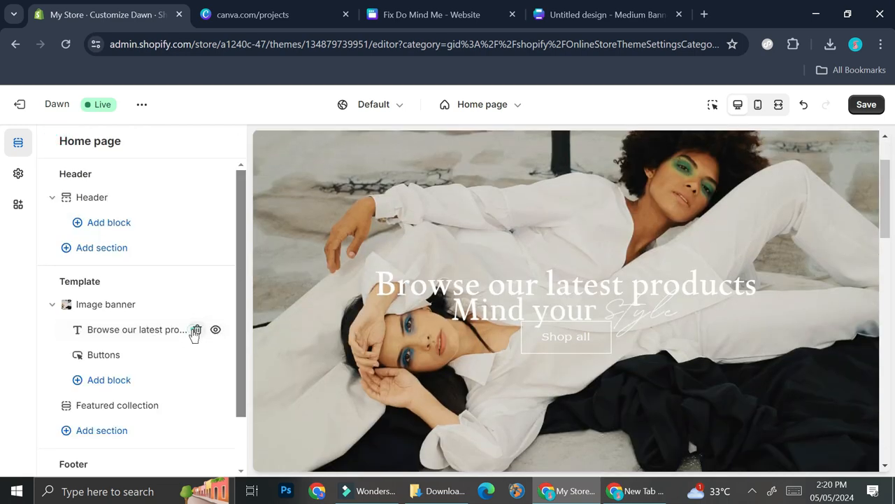
left_click(195, 329)
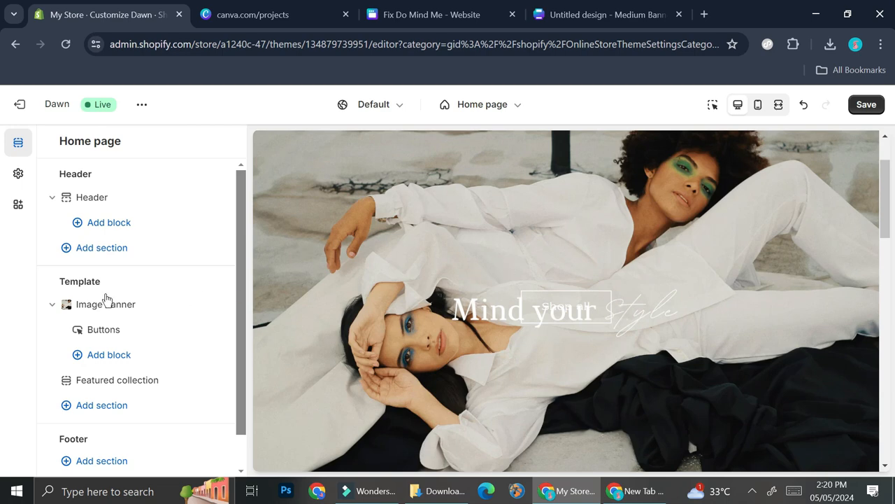
Review the label and link settings of the "Shop all" button in the banner's Buttons block.
left_click(103, 329)
left_click(115, 200)
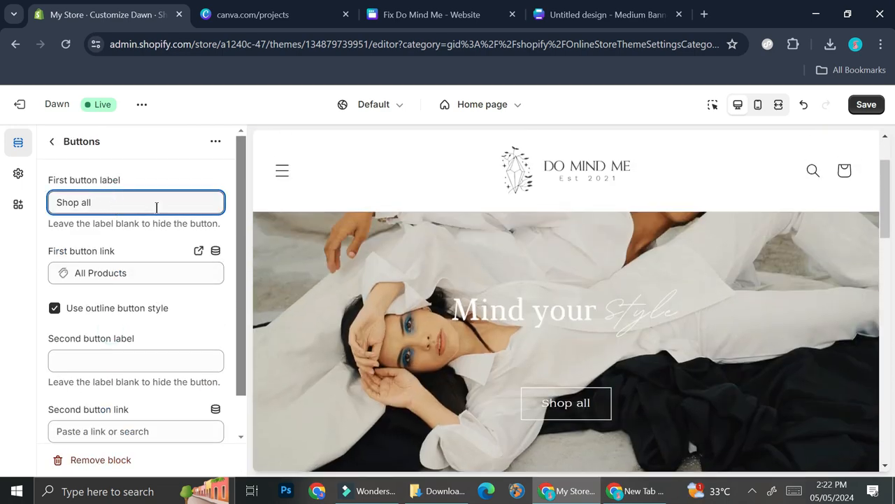
scroll(154, 210, "down", 1)
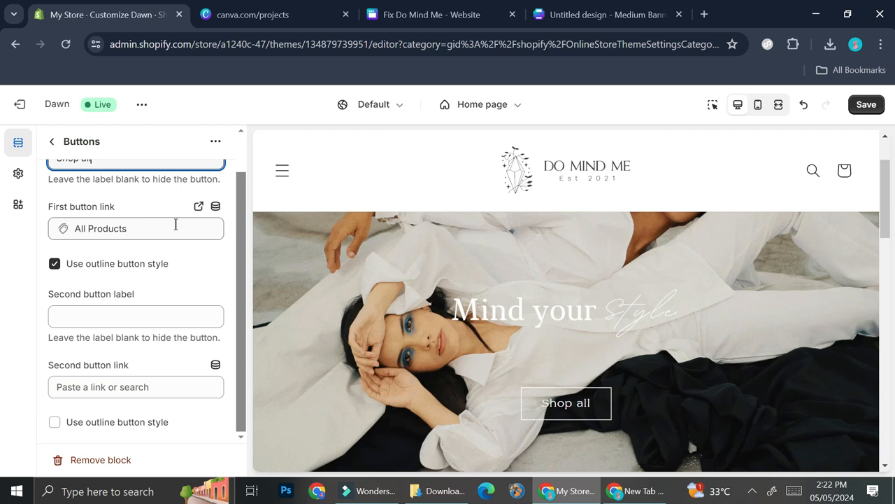
left_click(128, 235)
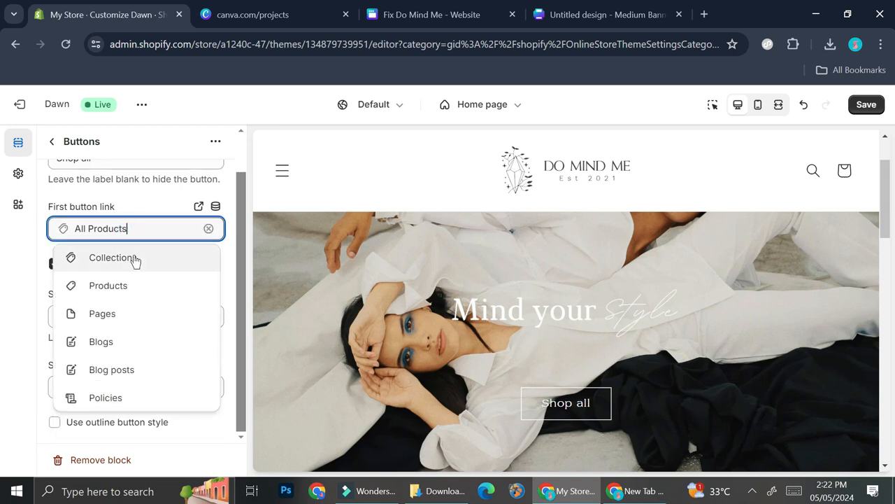
left_click(159, 204)
left_click(52, 141)
Open the Featured collection section's settings and review the home page preview down to the footer.
scroll(373, 302, "down", 4)
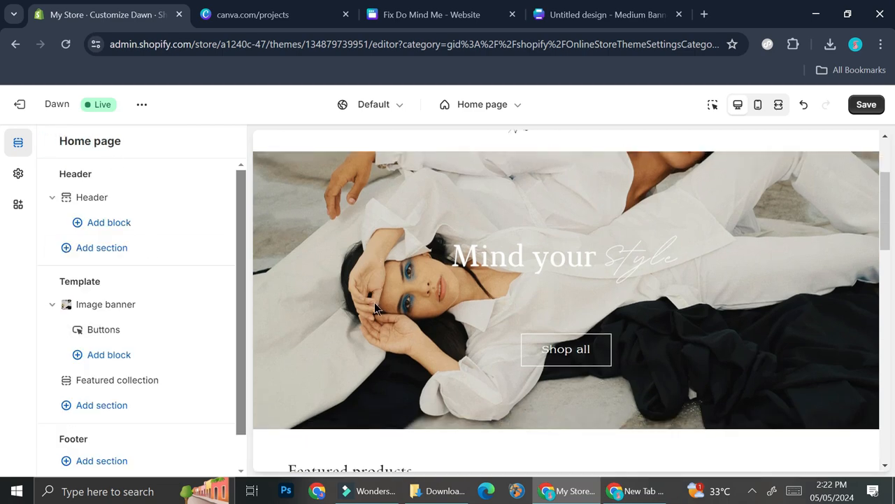
scroll(436, 280, "down", 1)
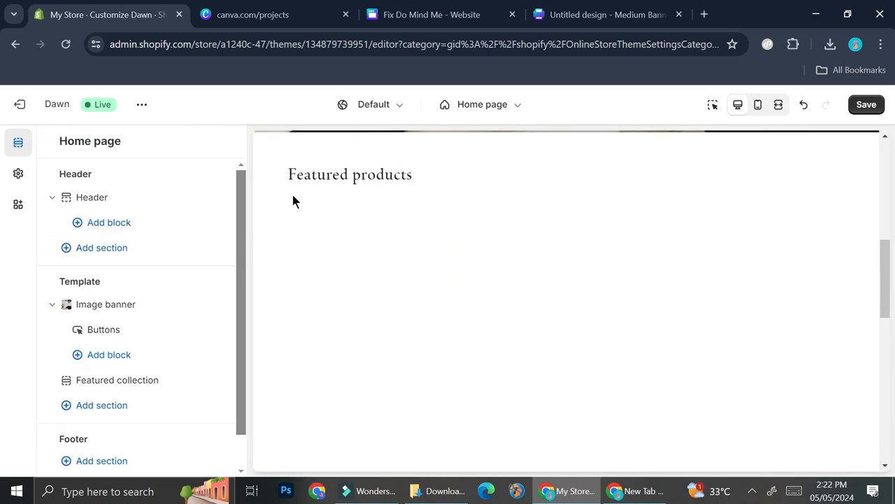
left_click(117, 380)
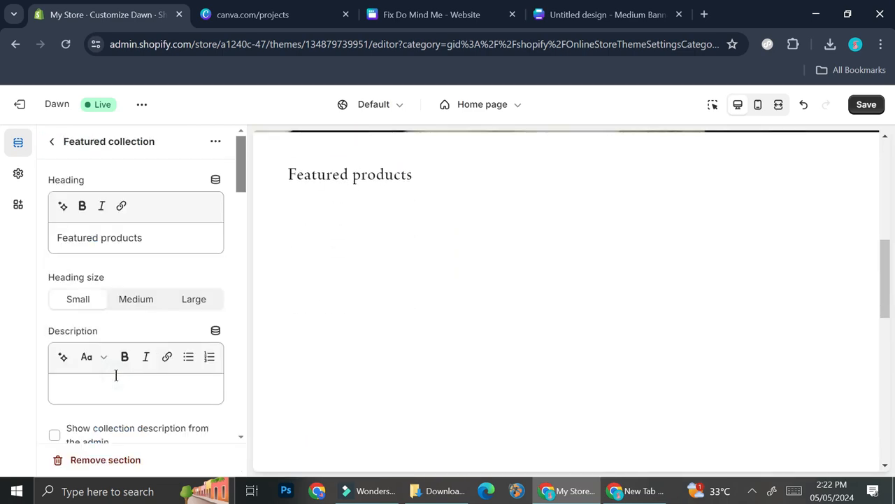
scroll(382, 277, "down", 3)
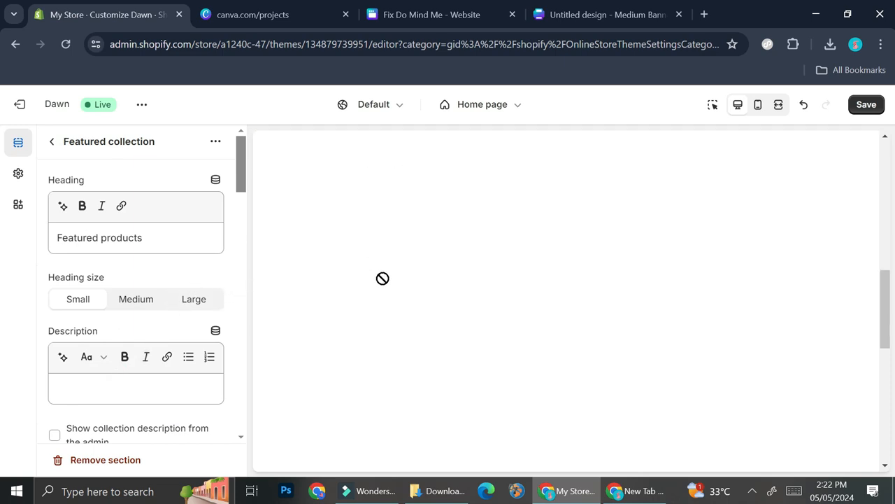
scroll(381, 274, "down", 3)
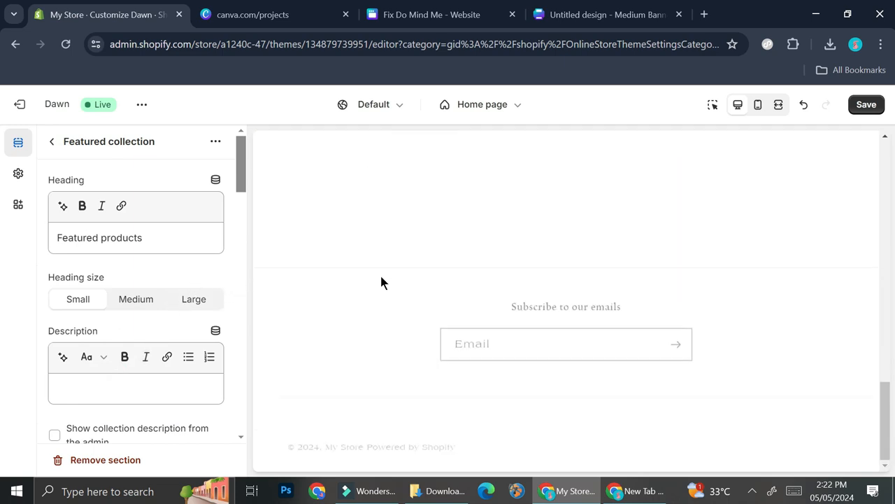
Set the Featured collection section to show 6 columns on desktop and a maximum of 4 products.
scroll(381, 274, "up", 5)
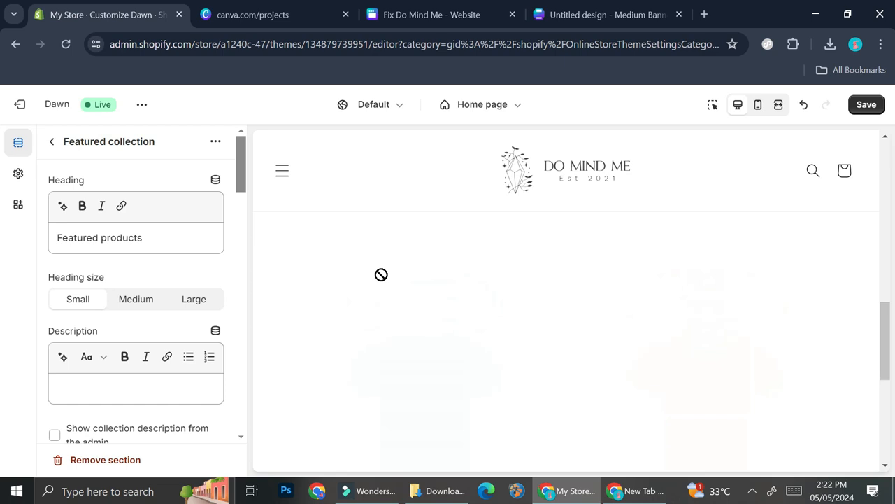
scroll(381, 274, "up", 2)
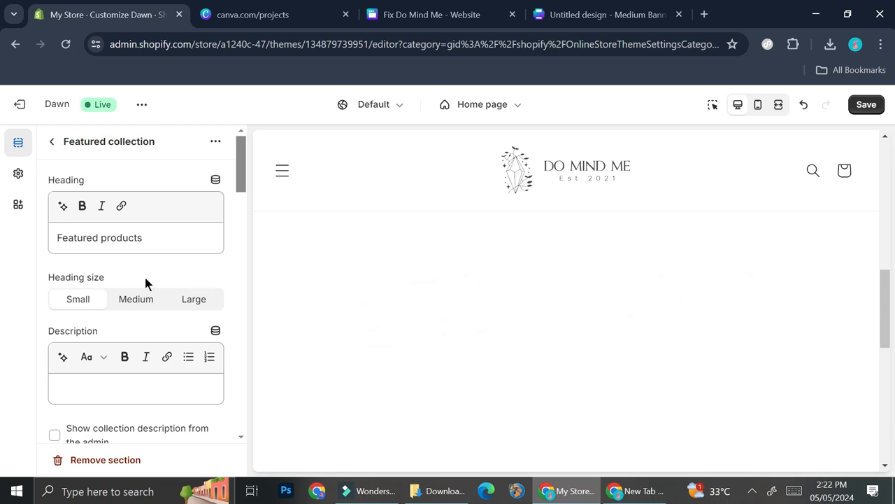
scroll(144, 298, "down", 3)
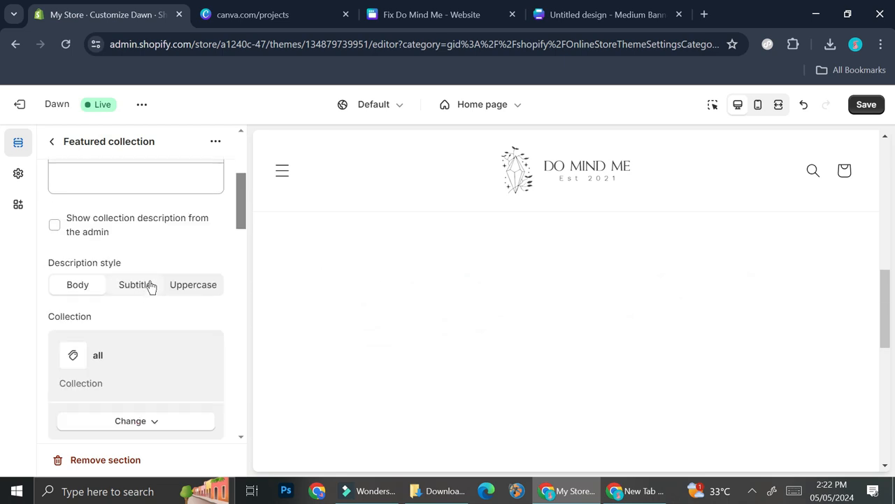
scroll(151, 287, "up", 1)
scroll(145, 266, "down", 2)
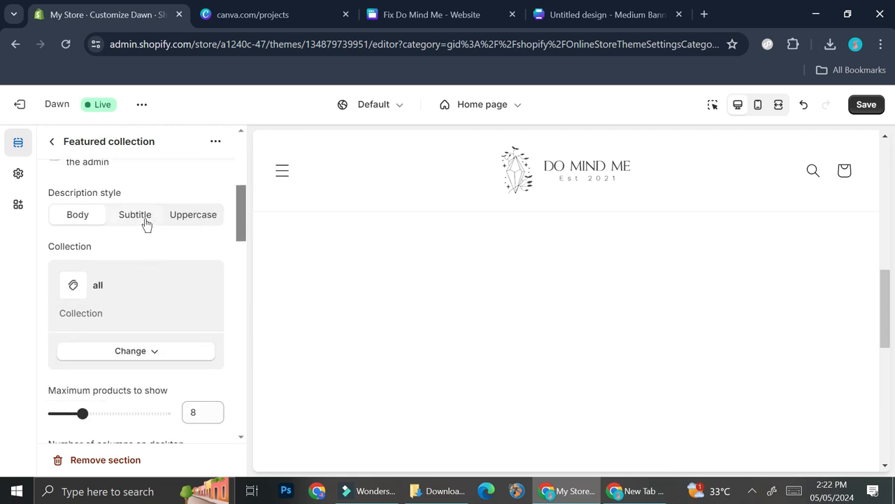
scroll(144, 224, "down", 2)
left_click_drag(120, 325, 166, 328)
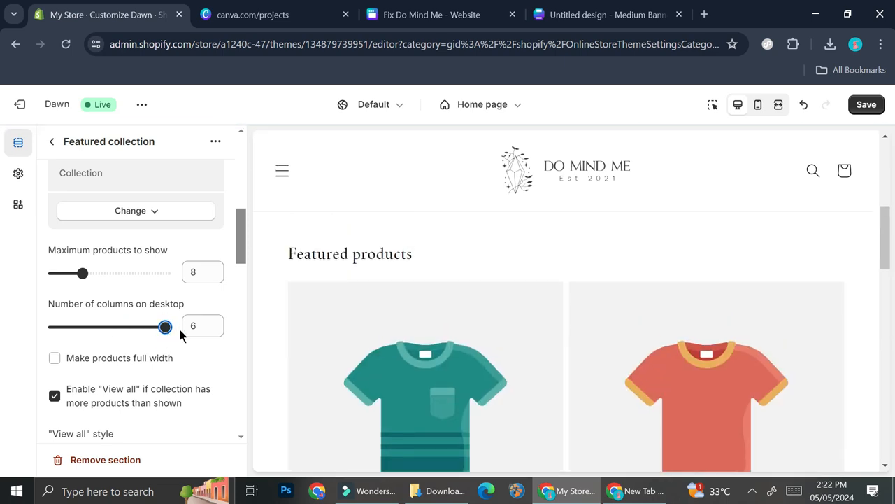
scroll(415, 324, "down", 5)
scroll(448, 320, "up", 1)
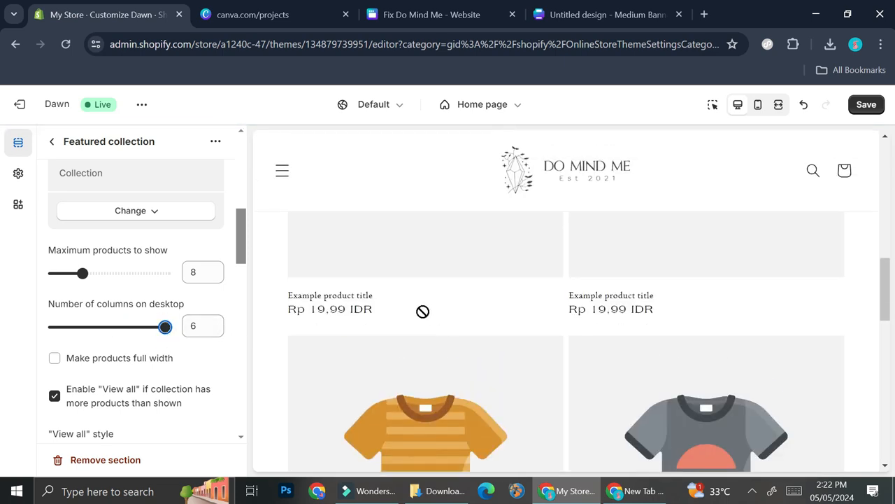
left_click_drag(82, 273, 63, 273)
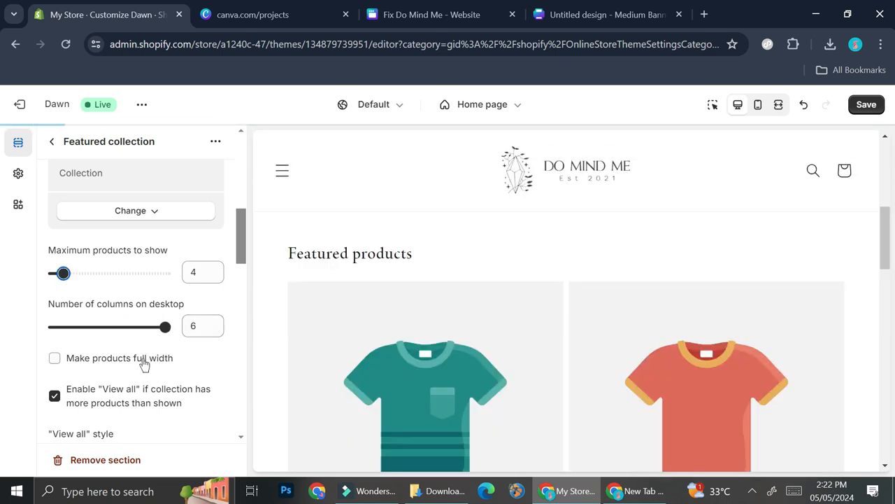
left_click(50, 144)
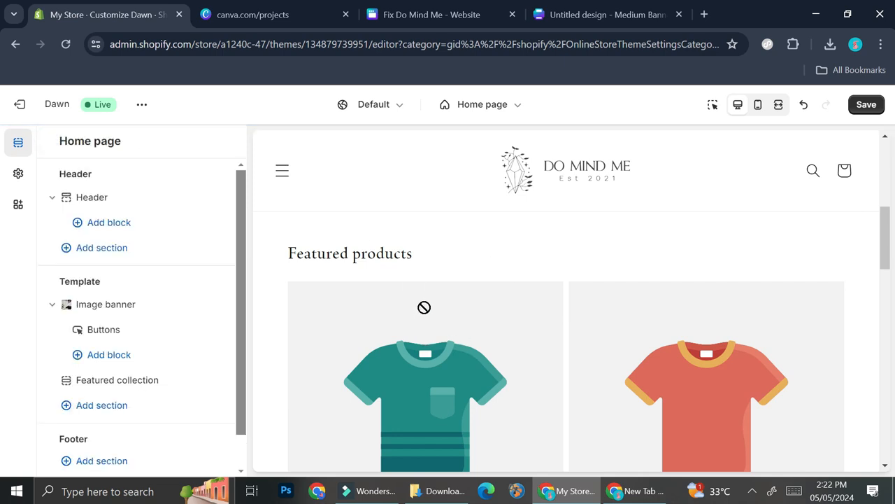
Replace the Featured collection section with a Collection list section below the image banner.
scroll(445, 257, "up", 3)
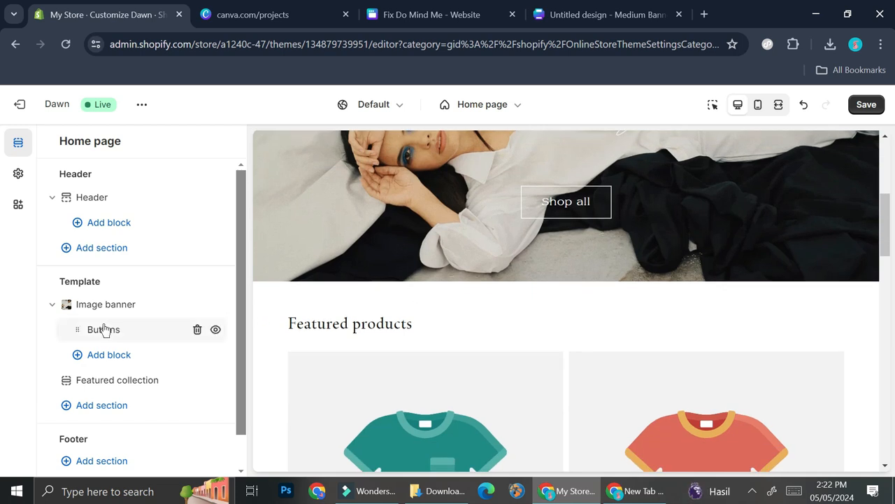
left_click(197, 380)
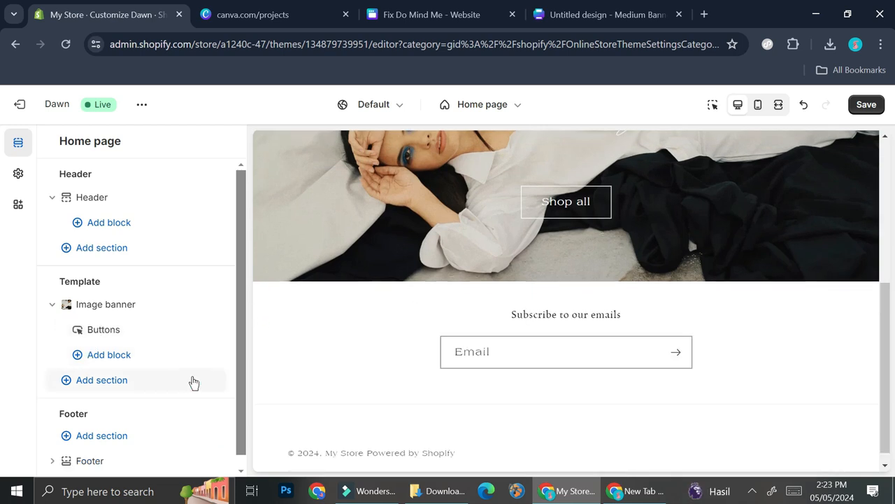
left_click(107, 380)
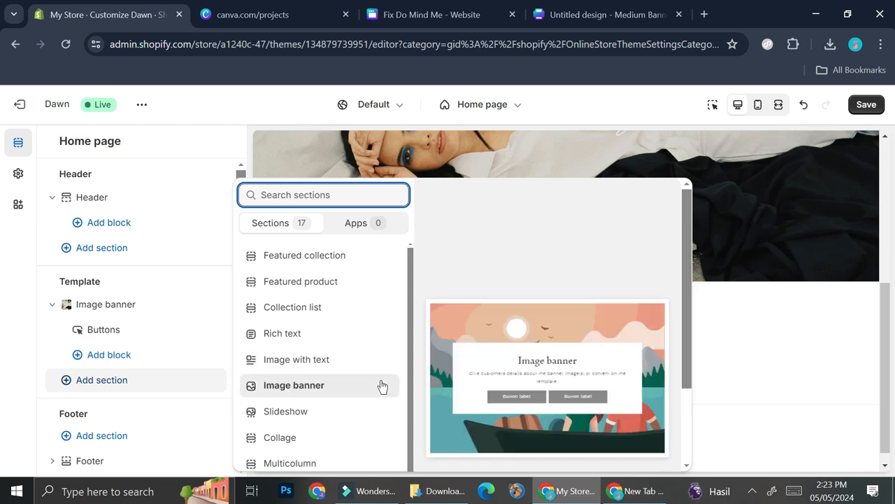
scroll(362, 409, "down", 1)
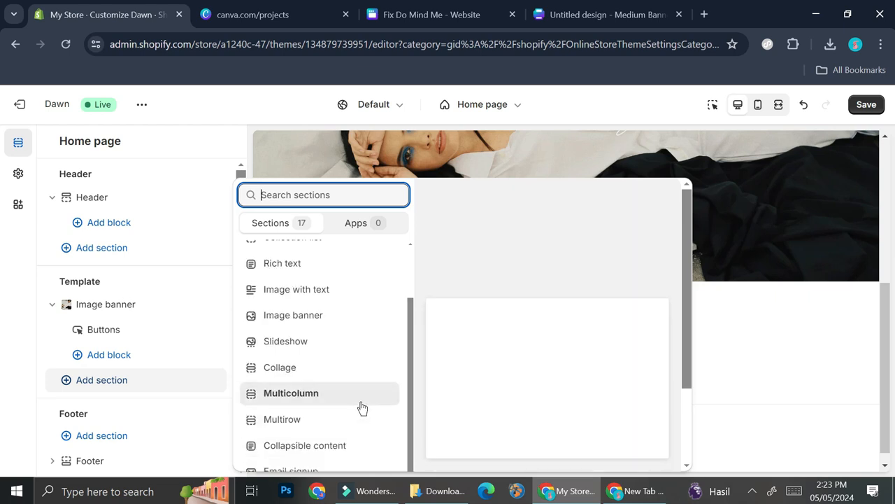
scroll(358, 361, "up", 1)
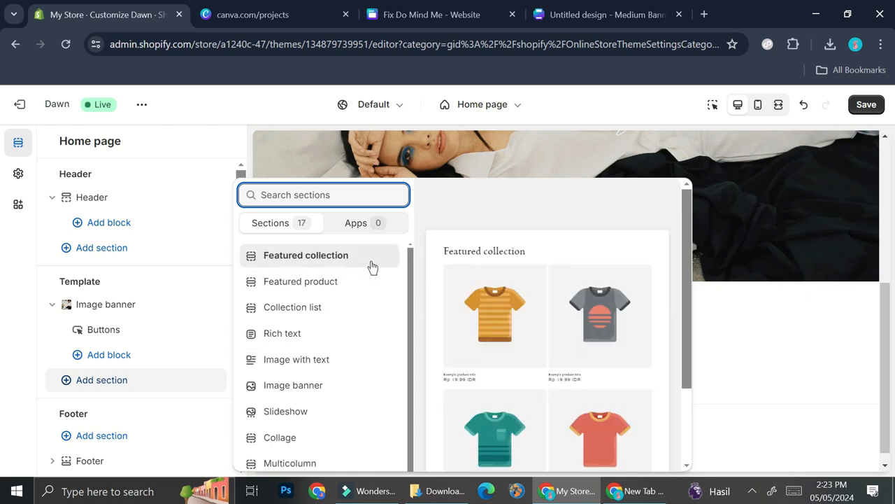
left_click(320, 308)
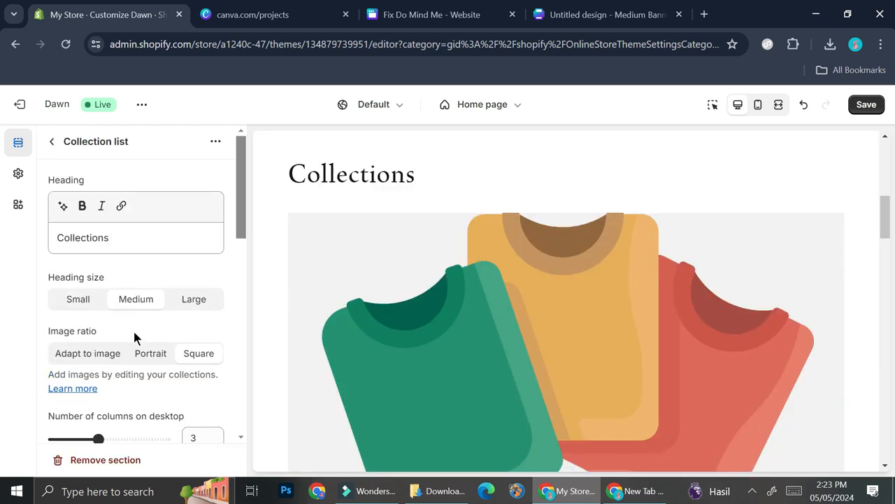
Set the Collection list's image ratio to Adapt to image, maximize its desktop columns, and use 2 mobile columns with swipe enabled.
left_click(109, 353)
scroll(150, 323, "down", 1)
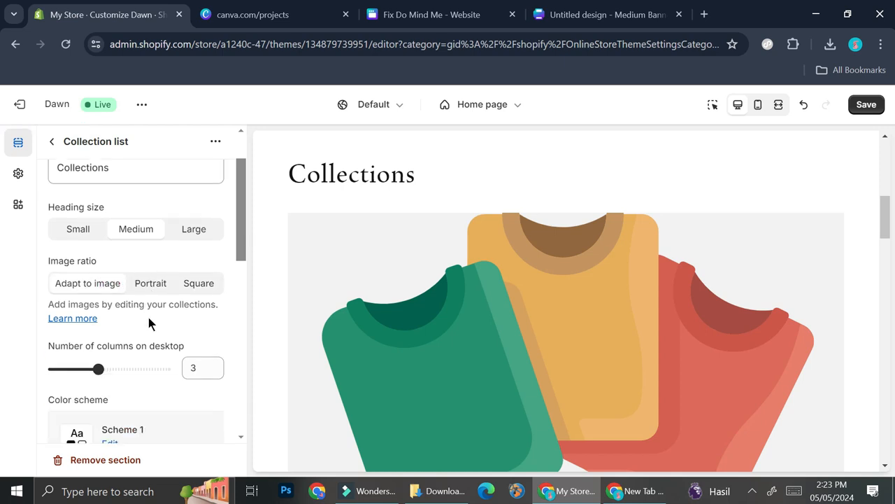
left_click_drag(111, 376, 165, 368)
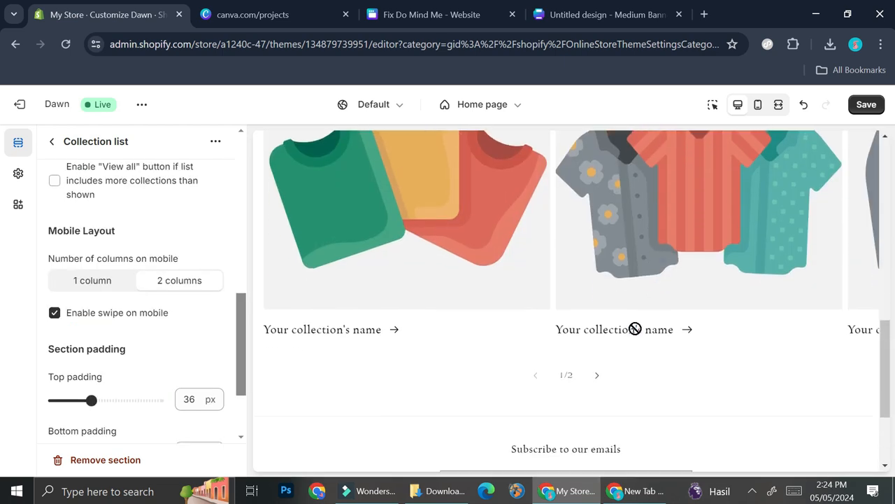
left_click(593, 372)
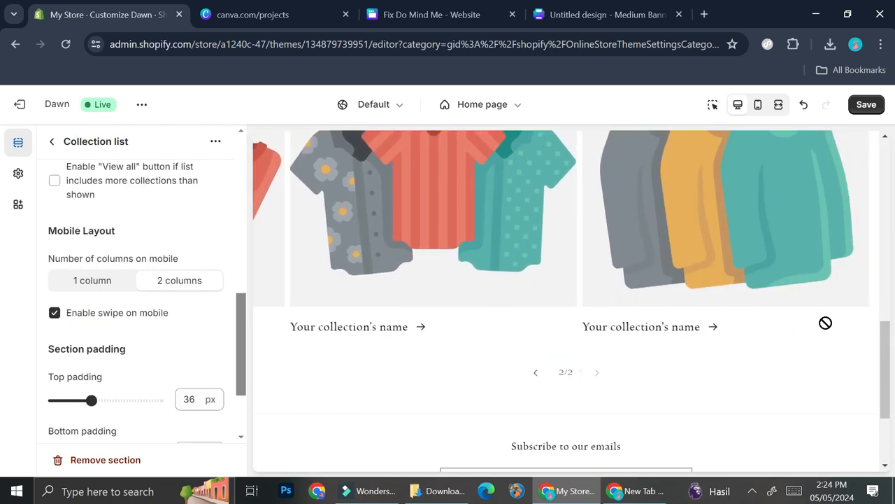
scroll(170, 318, "up", 1)
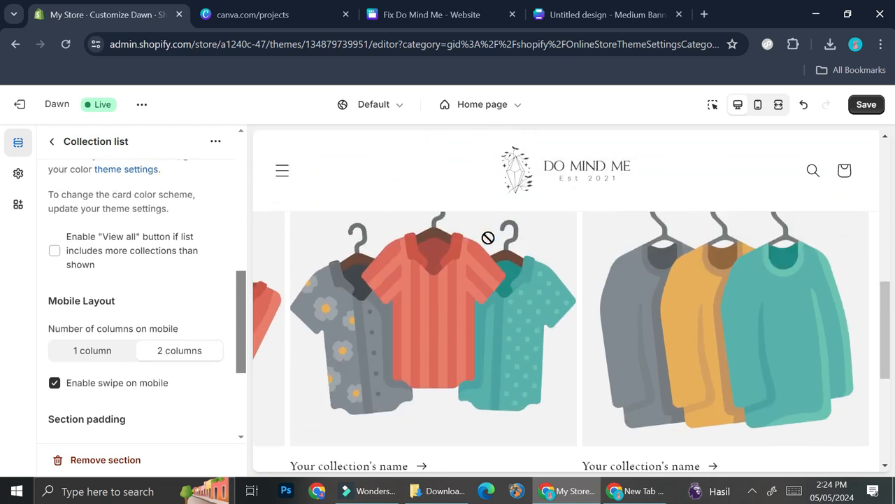
scroll(137, 308, "down", 3)
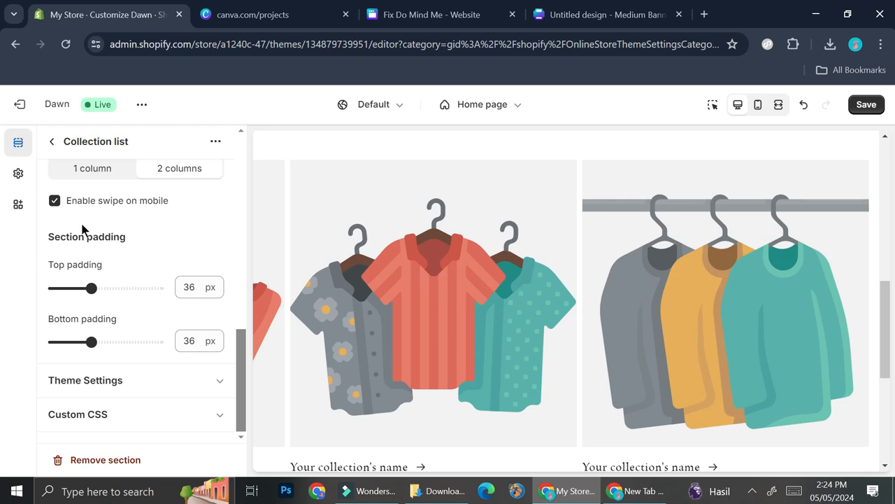
left_click(52, 141)
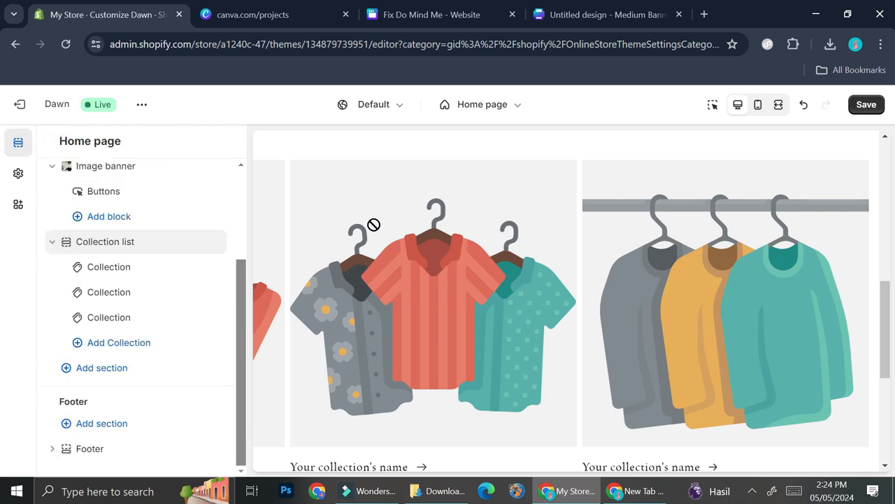
Add an Image banner section below the Collection list and use the Product image from the store library as its first image.
left_click(110, 368)
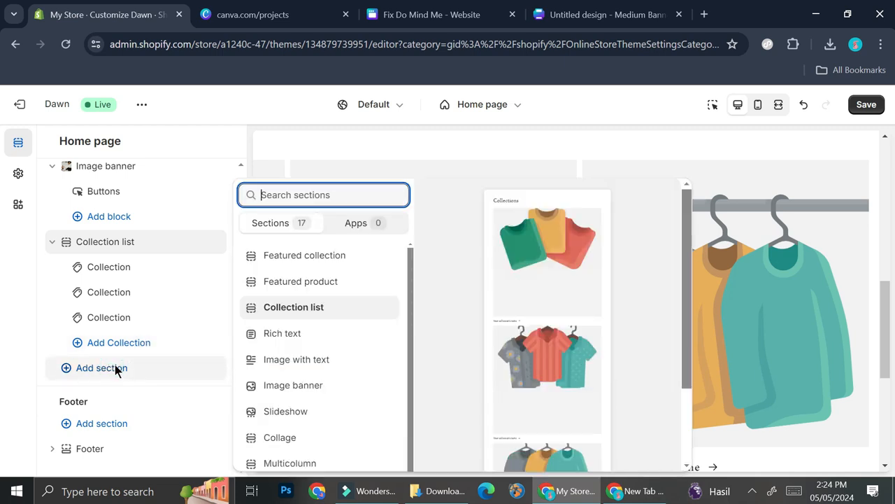
left_click(310, 385)
left_click(137, 217)
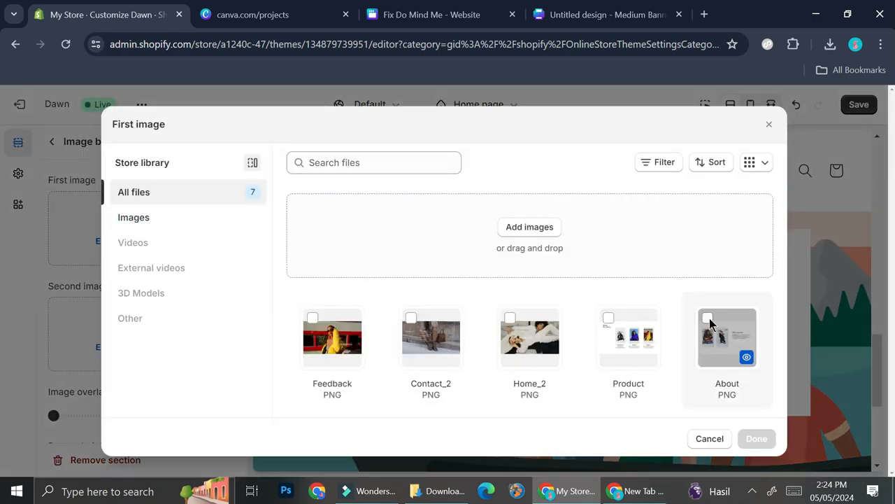
left_click(608, 318)
left_click(754, 438)
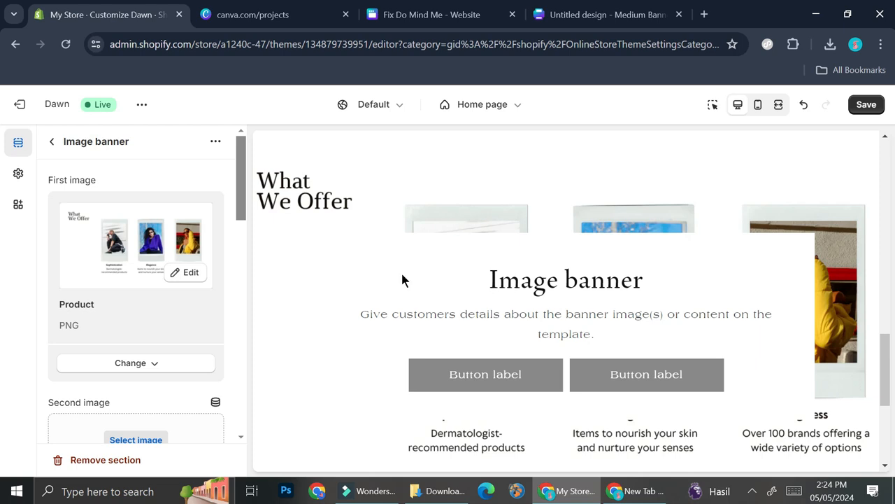
Delete the heading, text and Buttons blocks from the image banner with the Product image.
left_click(51, 141)
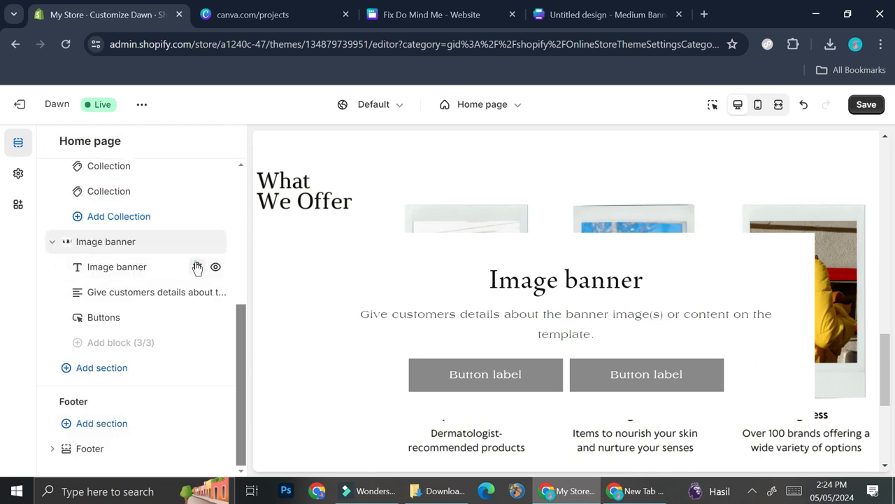
left_click(197, 266)
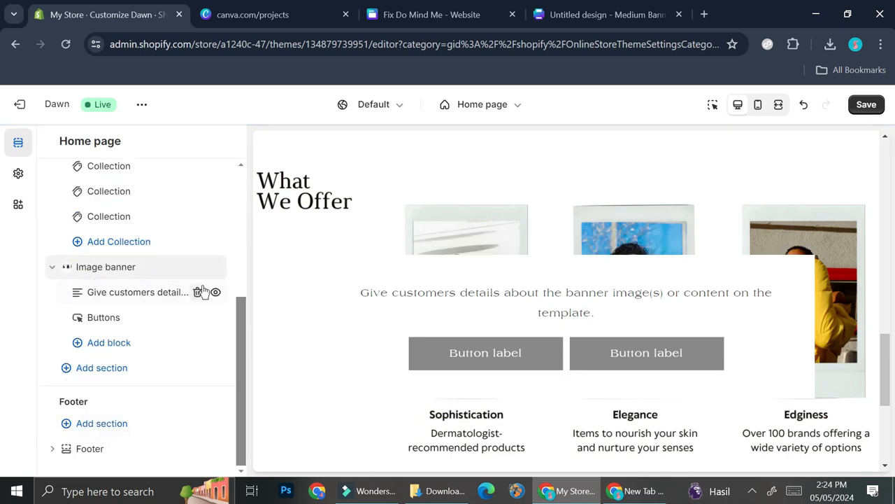
left_click(198, 292)
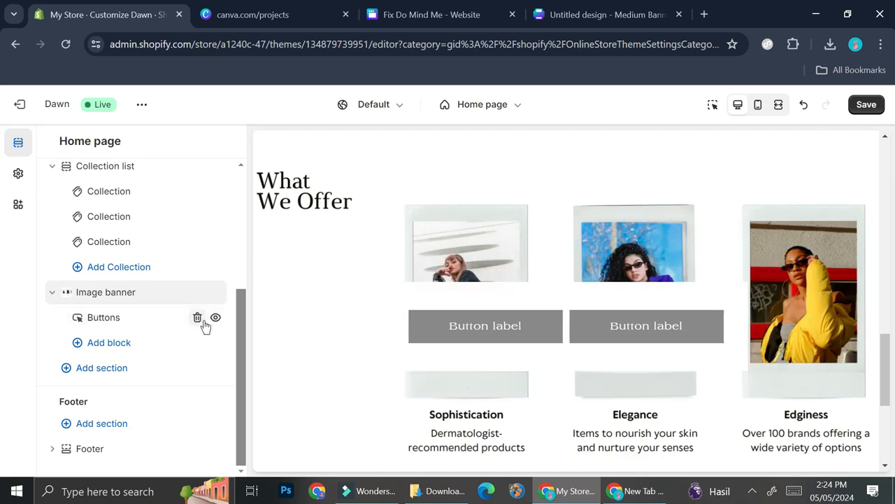
left_click(198, 319)
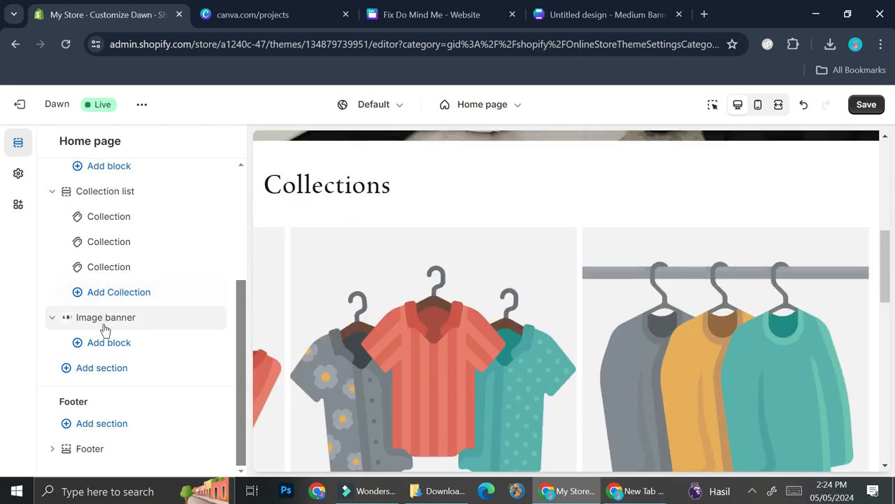
Move the Product image banner above the Collection list and check the page order down to the footer.
left_click_drag(97, 319, 59, 235)
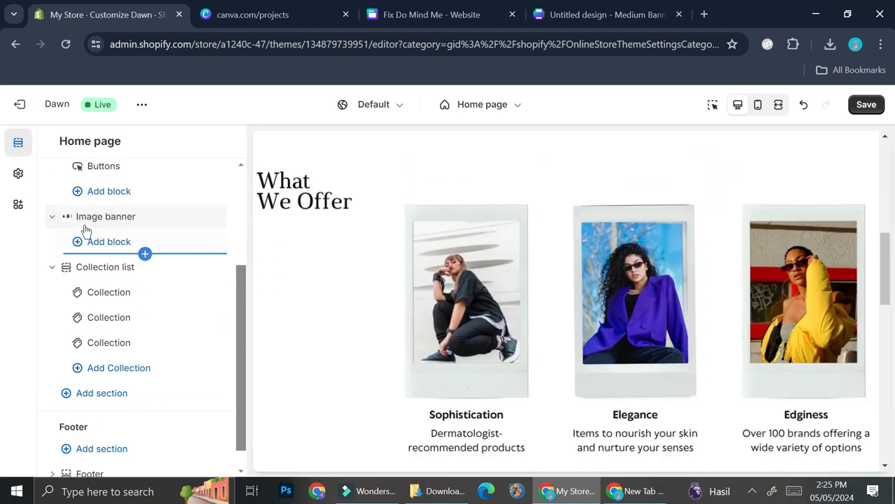
scroll(402, 260, "down", 15)
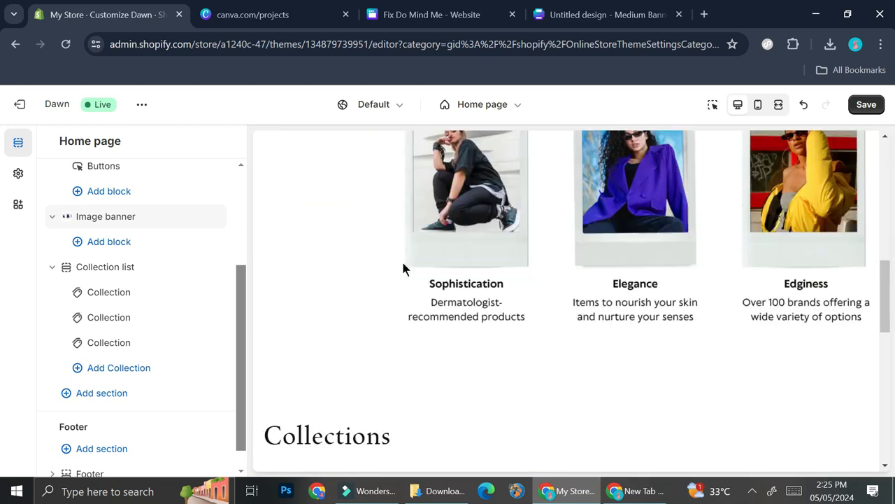
scroll(105, 364, "down", 1)
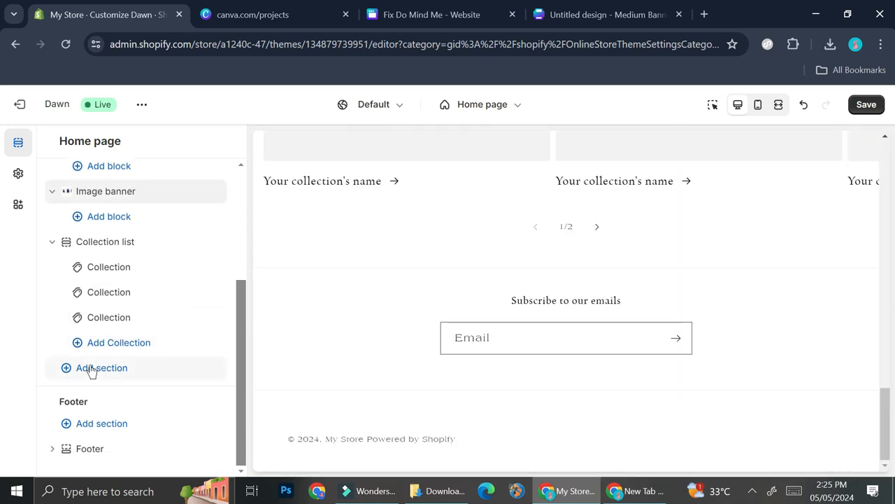
Add another Image banner section below the Collection list and delete its default heading, text and Buttons blocks.
left_click(90, 364)
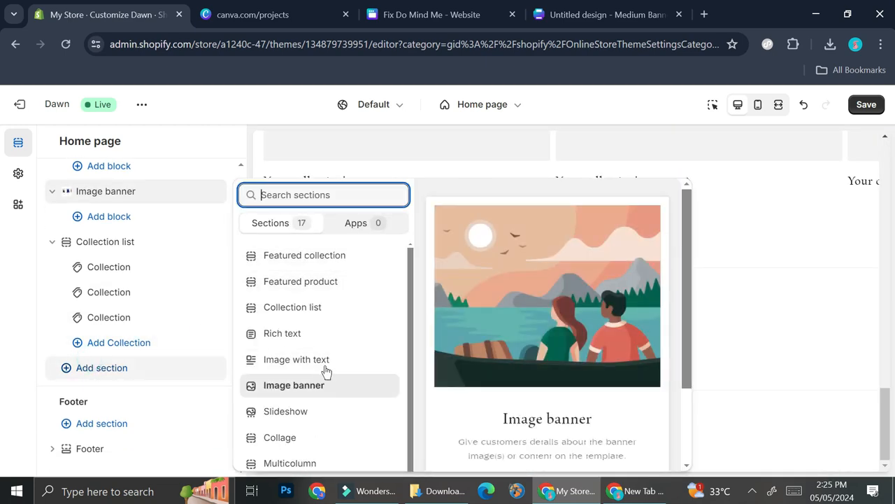
left_click(324, 387)
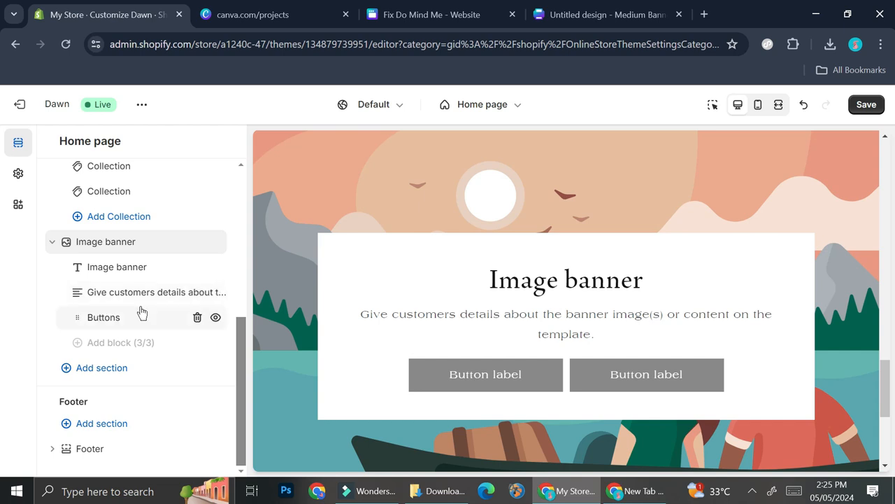
left_click(196, 268)
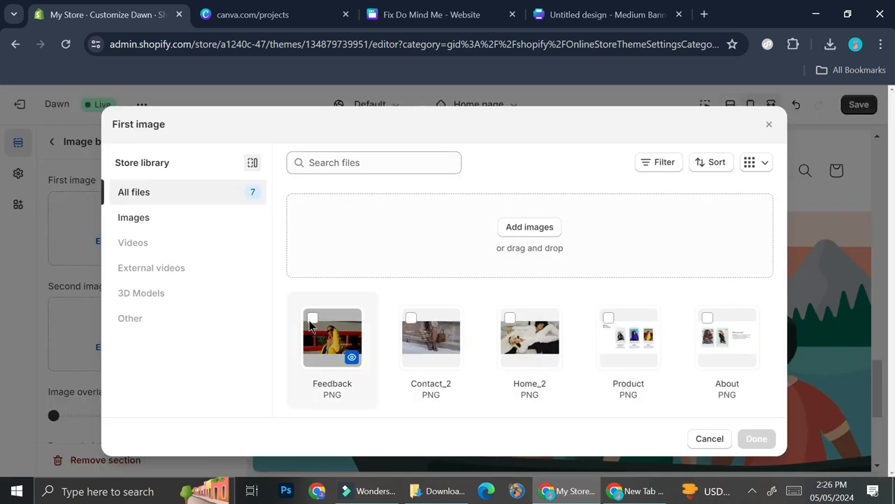
Use the Feedback image as the new banner's first image and set its banner height to Adapt to first image.
left_click(311, 322)
left_click(753, 438)
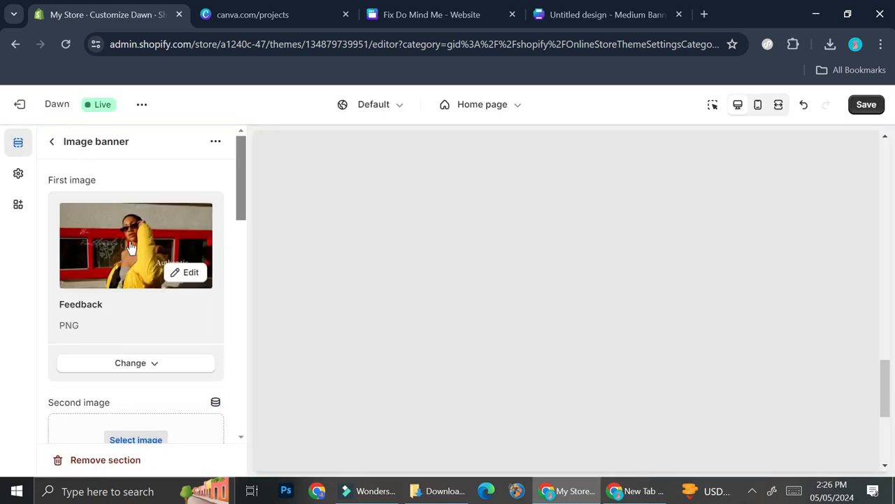
scroll(129, 279, "down", 2)
left_click(105, 374)
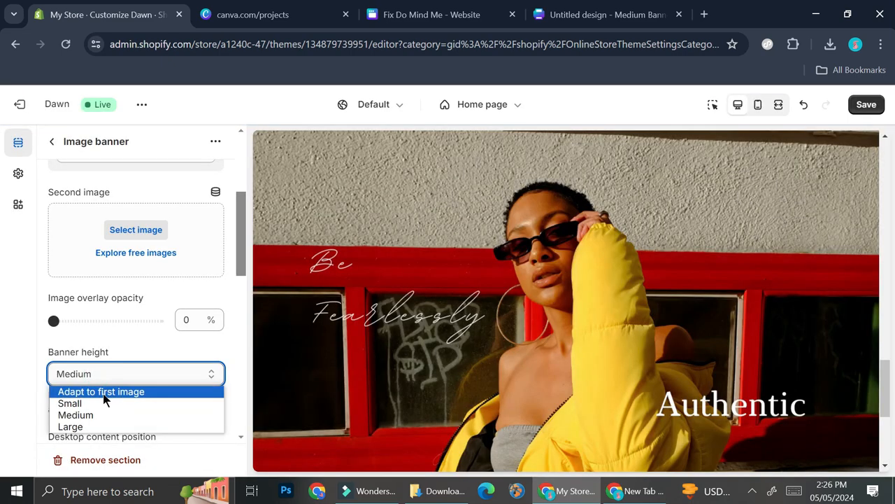
left_click(103, 393)
Set the Feedback banner's image behavior to Fixed background position.
scroll(147, 314, "down", 2)
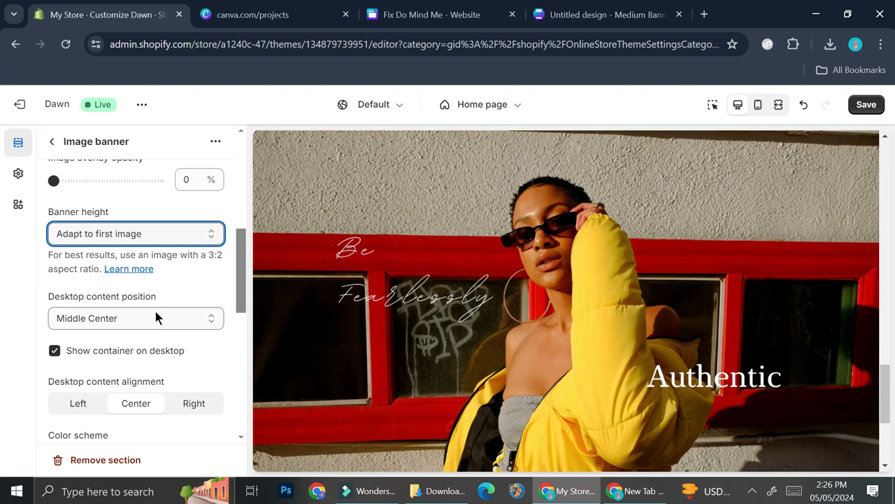
scroll(166, 315, "down", 3)
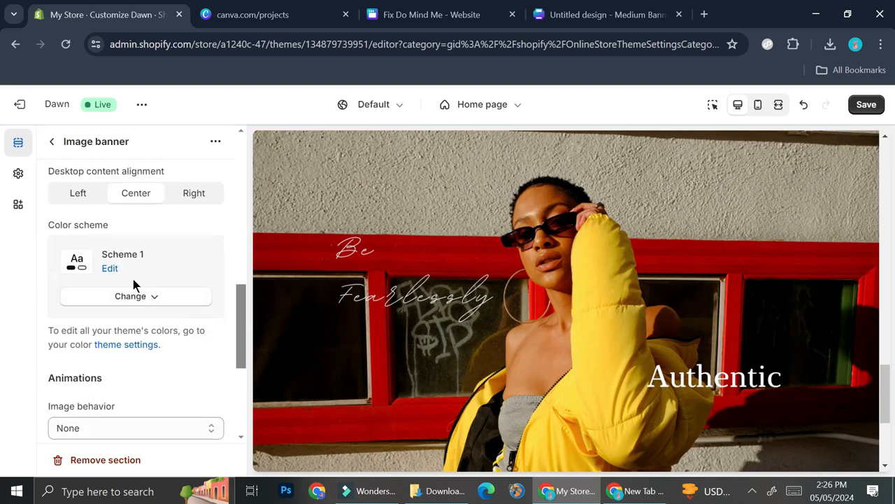
scroll(128, 308, "down", 1)
left_click(124, 357)
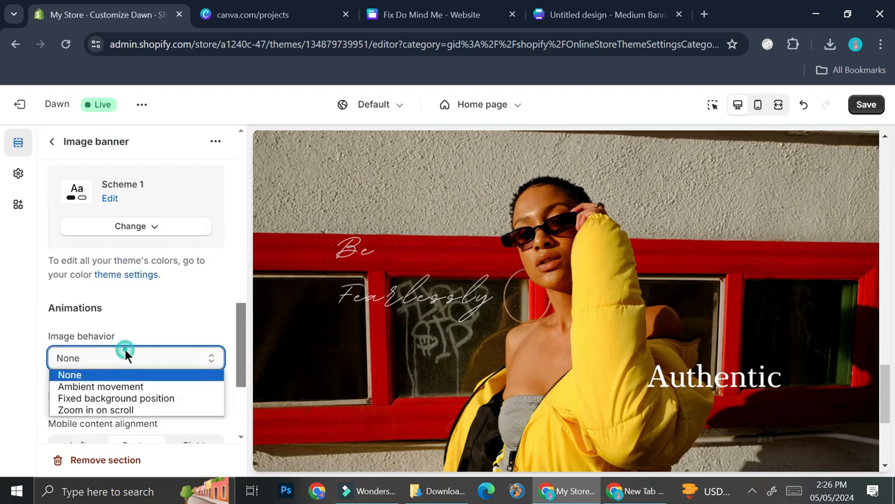
left_click(156, 399)
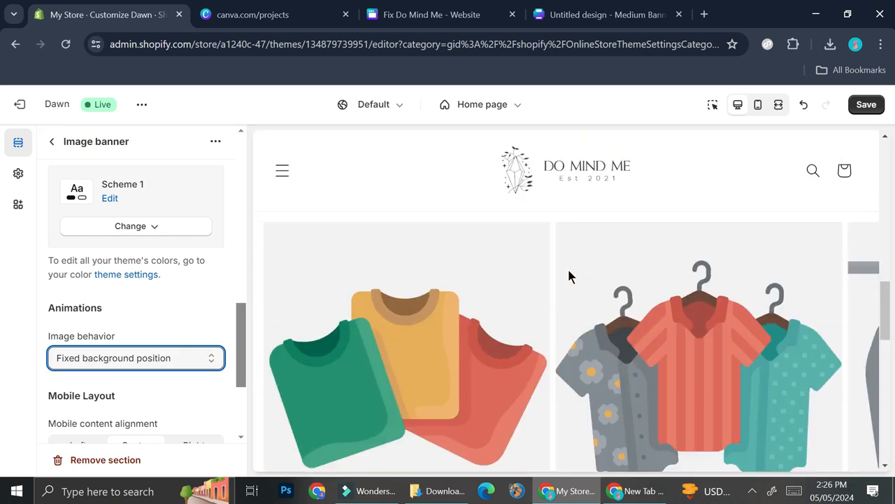
Add a Rich text section at the end of the home page template, above the footer.
left_click(52, 141)
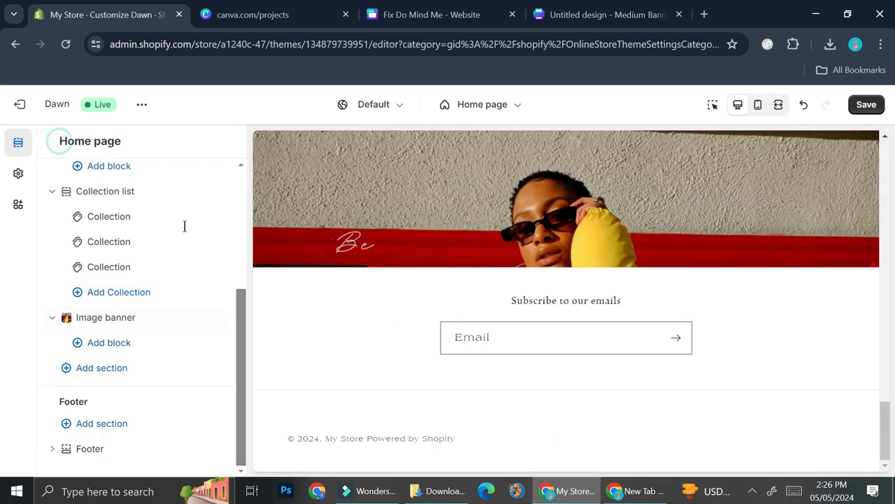
left_click(97, 367)
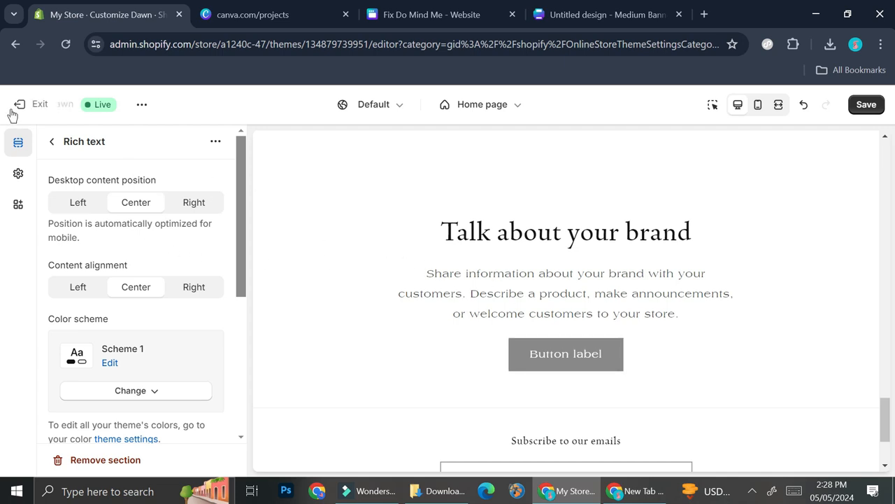
left_click(50, 142)
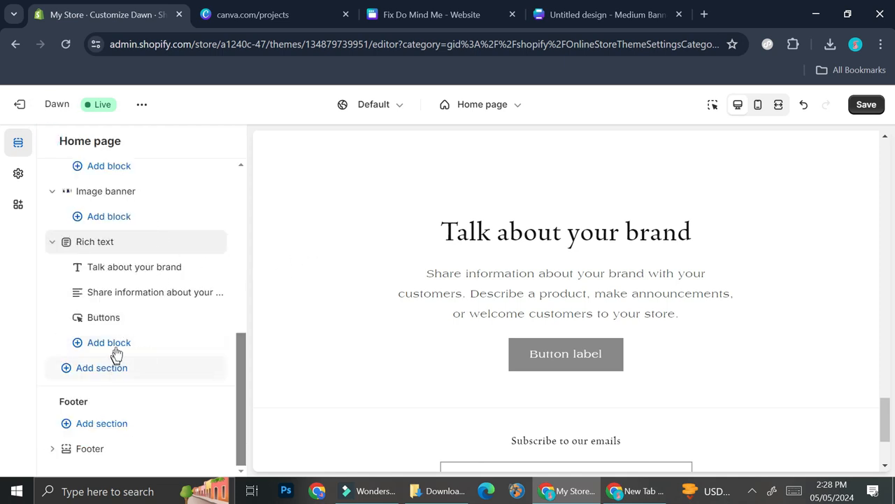
Add an Image banner section below the Rich text section and delete its default heading, text and Buttons blocks.
left_click(118, 373)
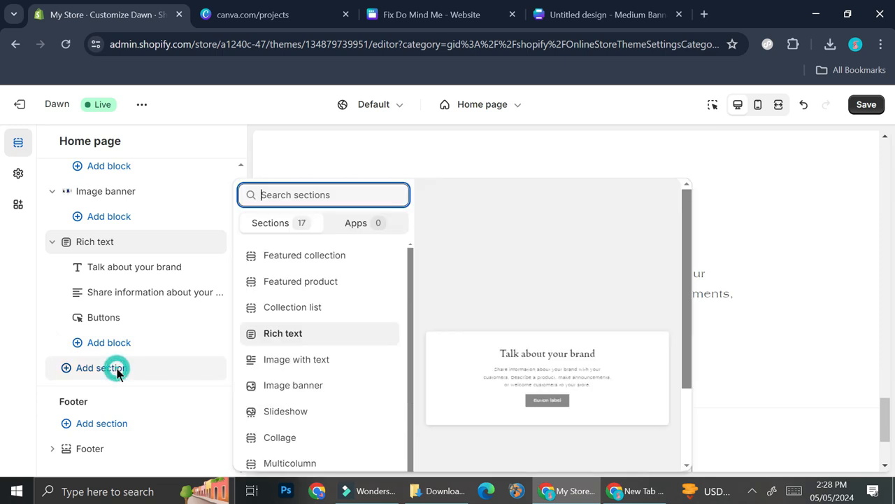
left_click(325, 385)
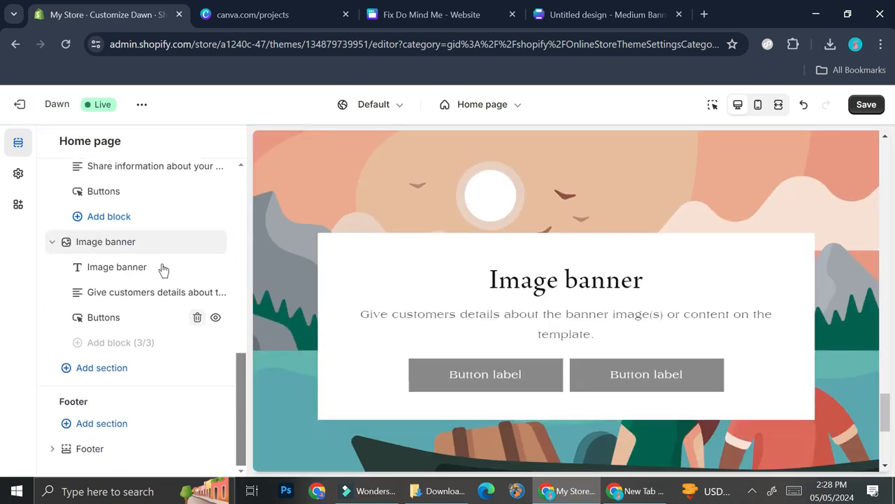
left_click_drag(197, 277, 197, 280)
left_click(197, 267)
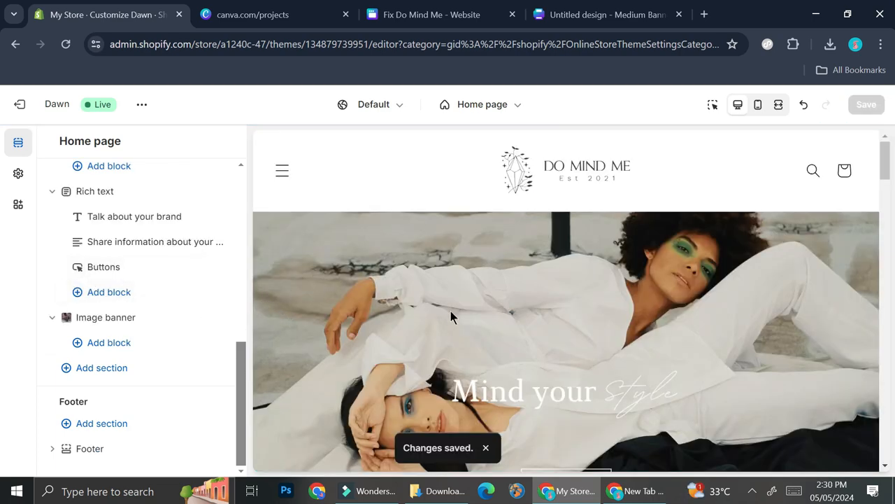
Review the home page in the desktop preview from the hero banner down to the footer and back.
scroll(450, 316, "down", 12)
scroll(535, 295, "down", 15)
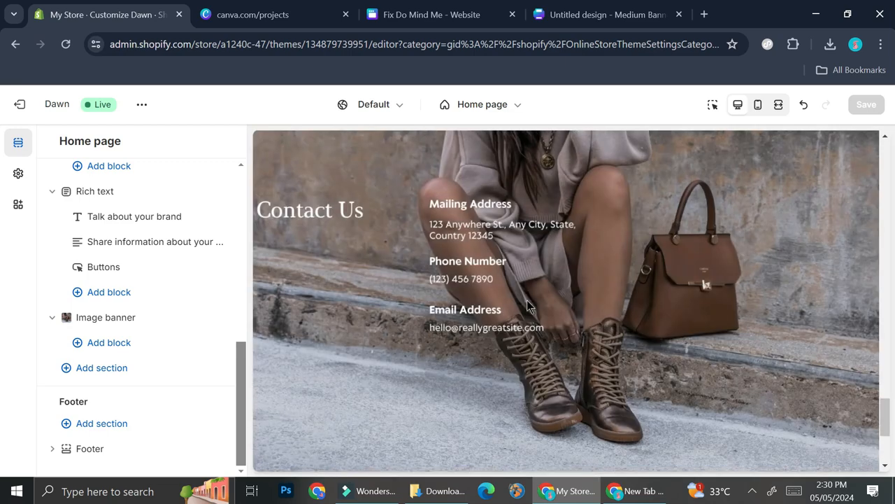
scroll(527, 299, "down", 5)
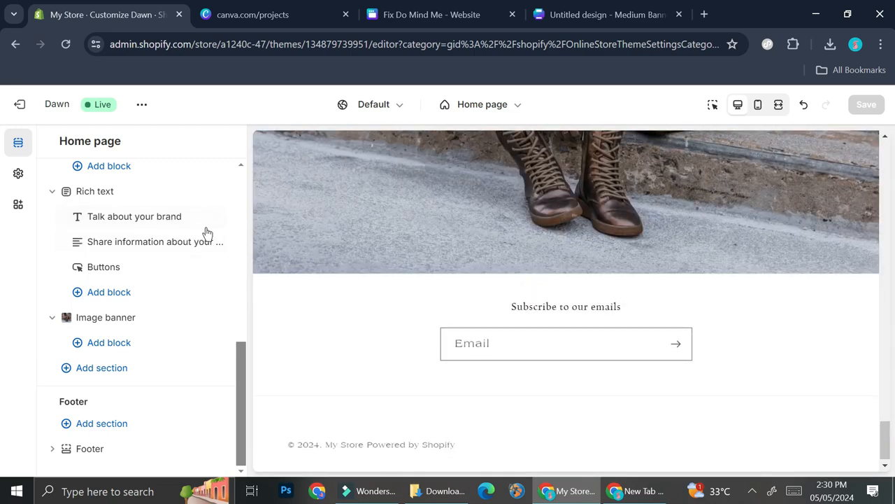
scroll(420, 241, "up", 2)
scroll(700, 294, "up", 2)
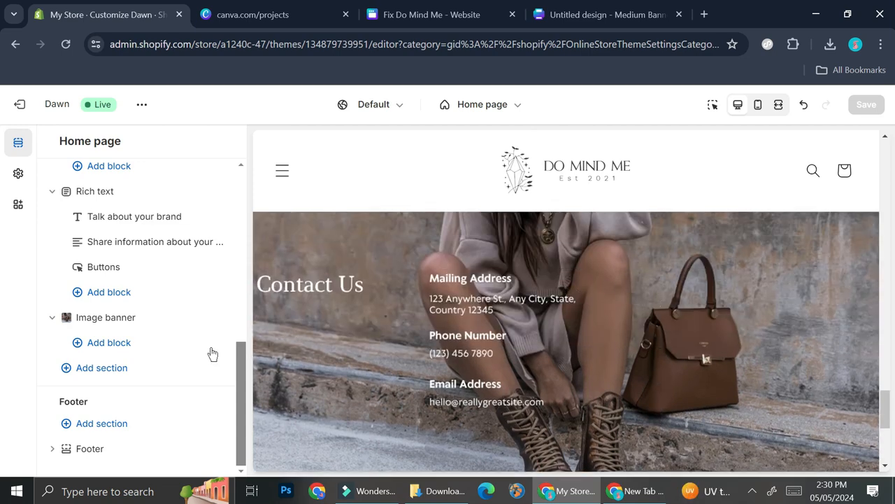
left_click(131, 367)
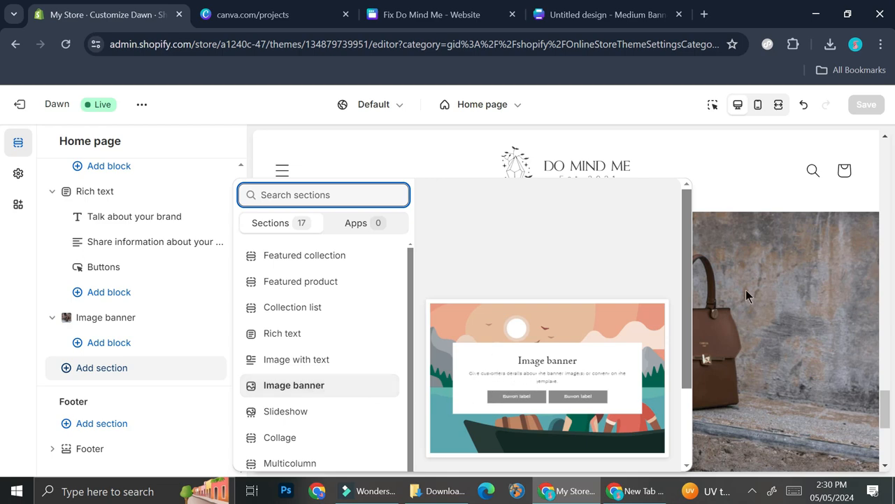
left_click(789, 275)
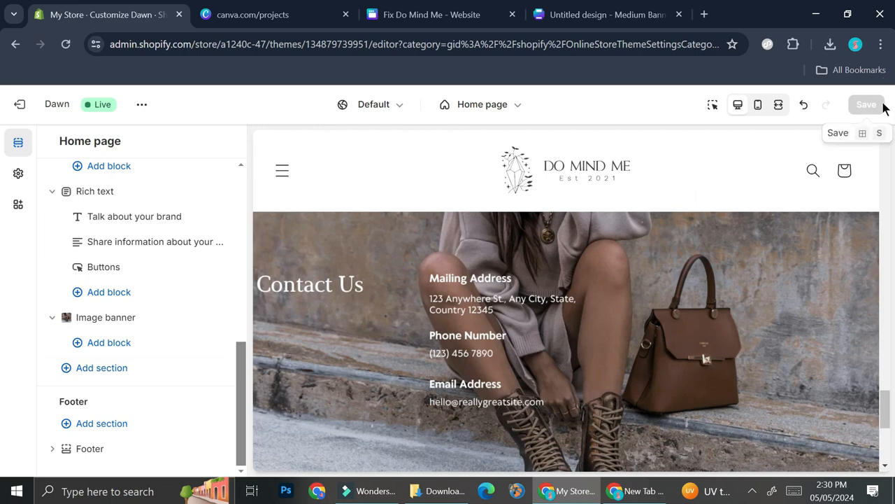
scroll(552, 344, "up", 10)
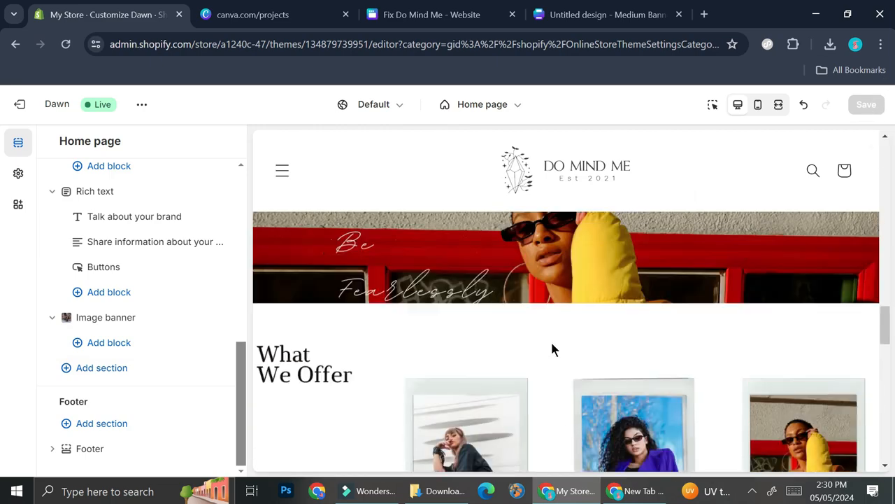
scroll(552, 347, "up", 8)
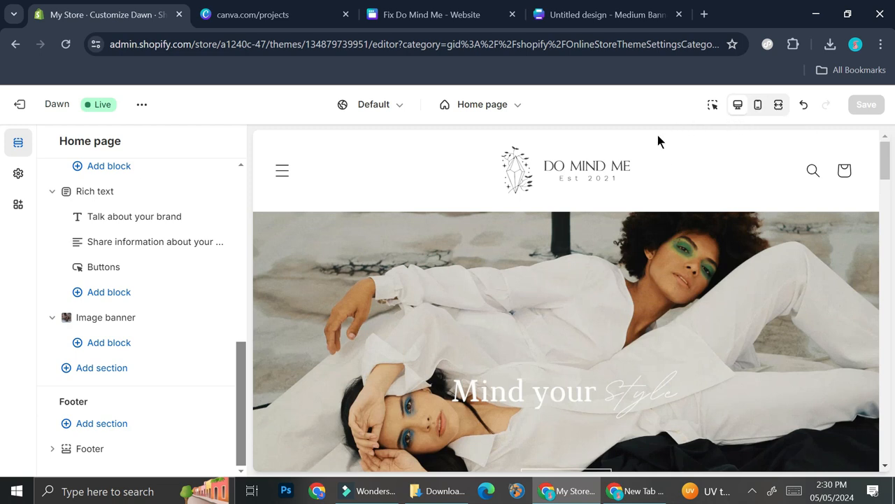
scroll(607, 249, "down", 1)
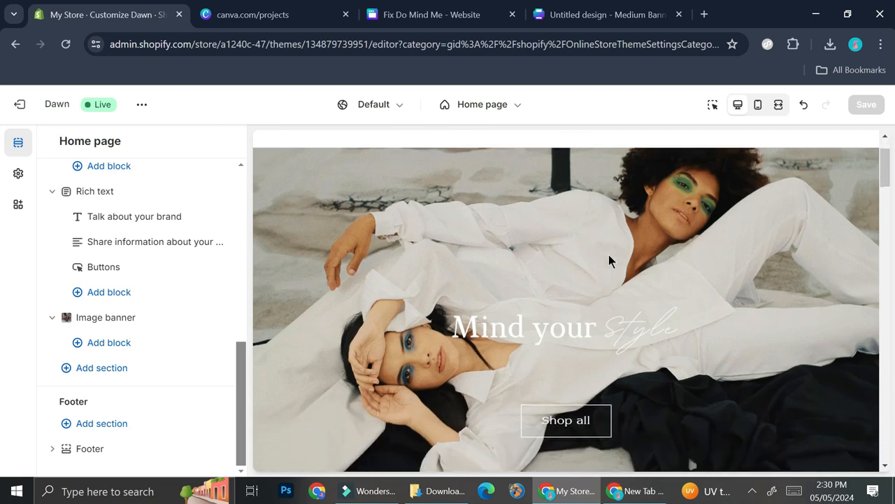
Switch to the mobile preview and examine how the banners, collections and rich text are laid out.
left_click(756, 105)
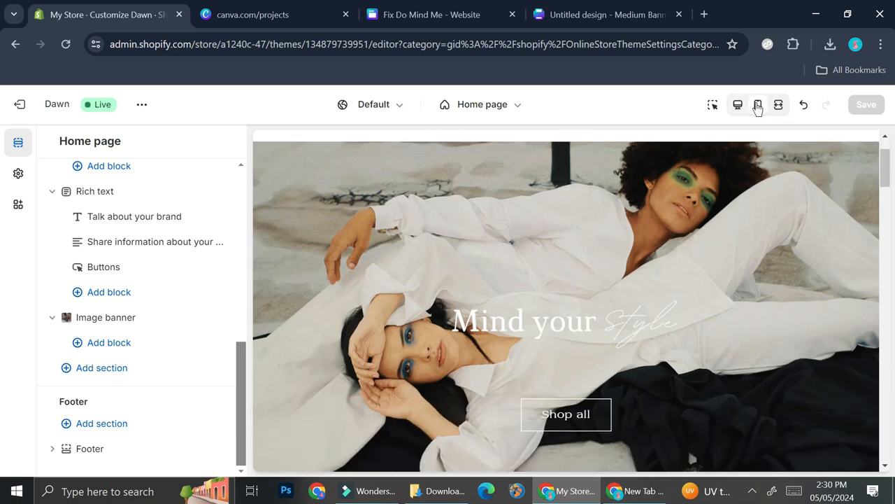
scroll(630, 235, "down", 6)
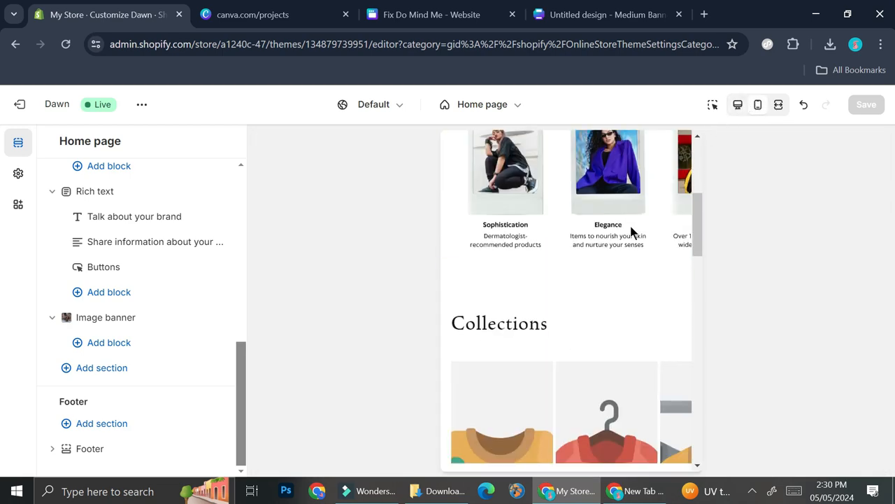
scroll(632, 234, "down", 10)
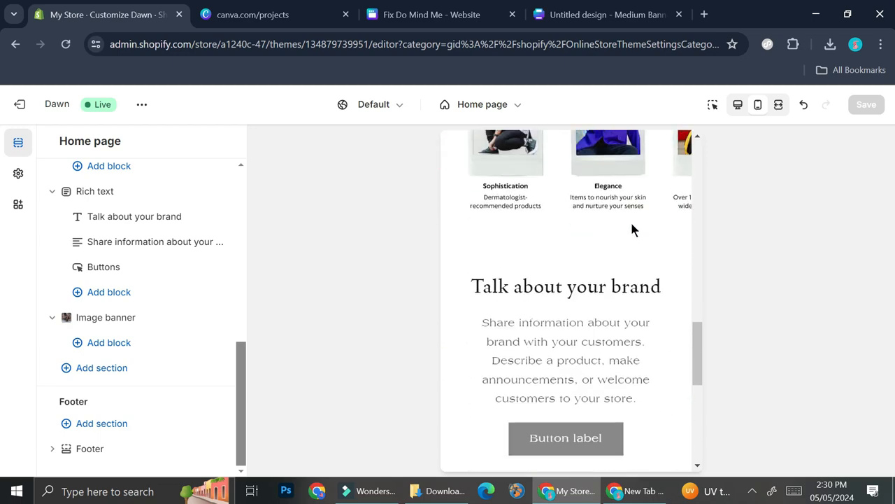
scroll(630, 231, "up", 10)
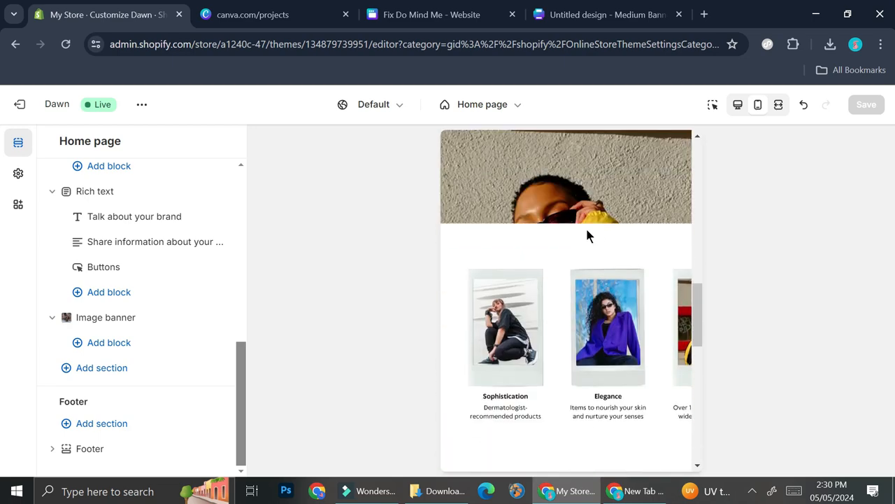
scroll(601, 210, "down", 2)
scroll(617, 218, "down", 3)
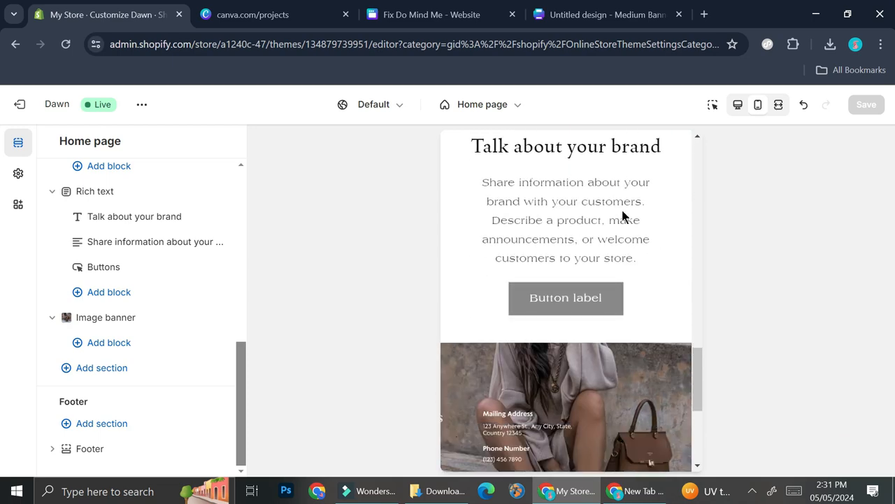
scroll(617, 217, "down", 5)
scroll(627, 210, "up", 15)
scroll(627, 210, "down", 2)
scroll(627, 217, "up", 3)
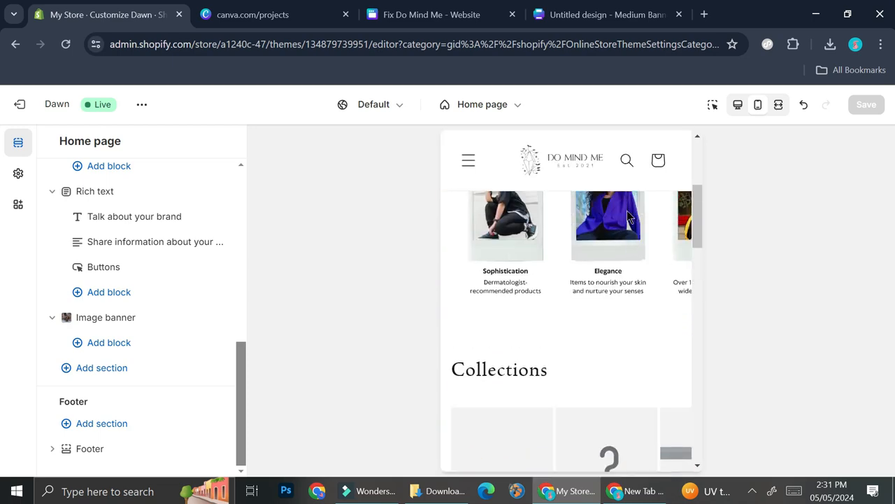
scroll(626, 209, "up", 1)
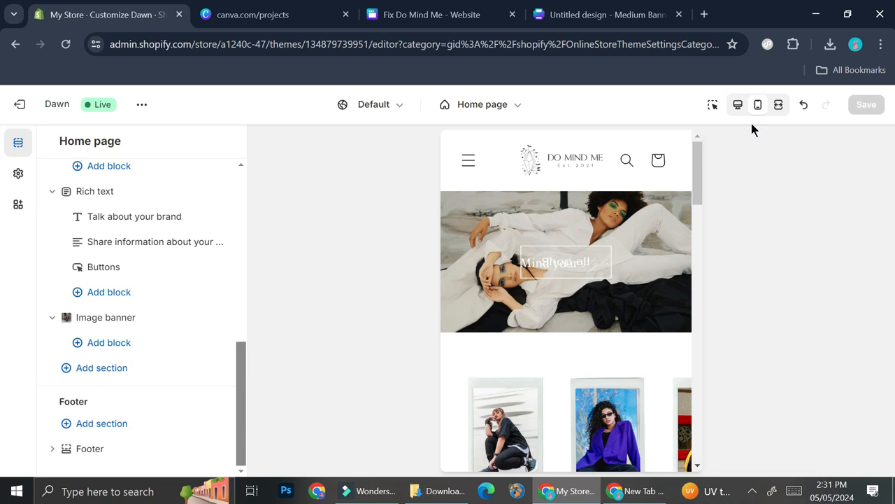
Return to the desktop preview, switch to the fullscreen preview and review every home page section down to the contact banner.
left_click(738, 110)
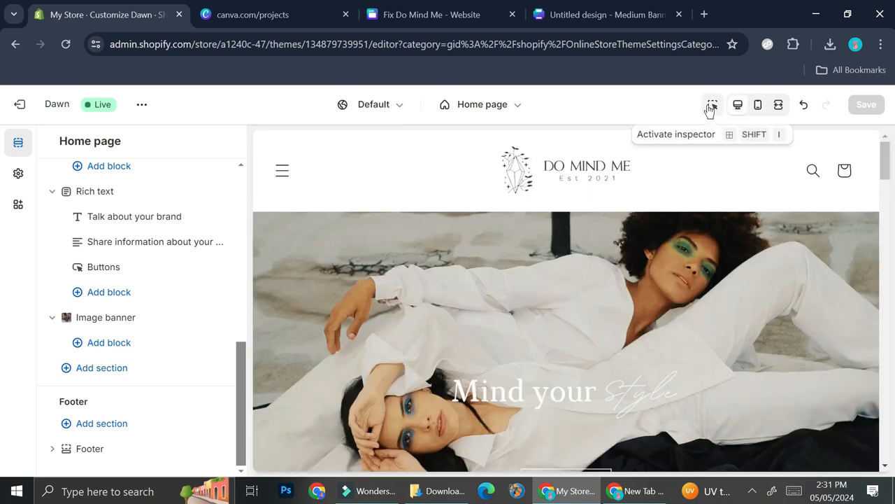
left_click(779, 105)
scroll(772, 228, "down", 7)
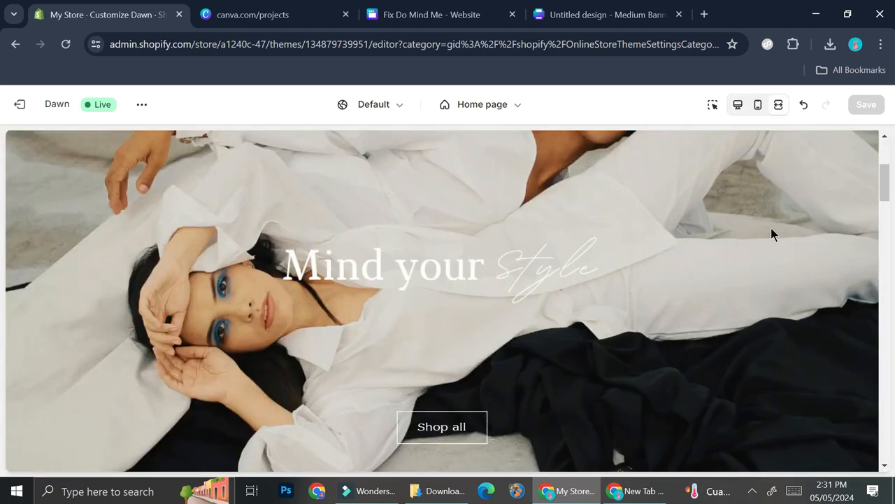
scroll(773, 221, "down", 4)
scroll(773, 218, "up", 5)
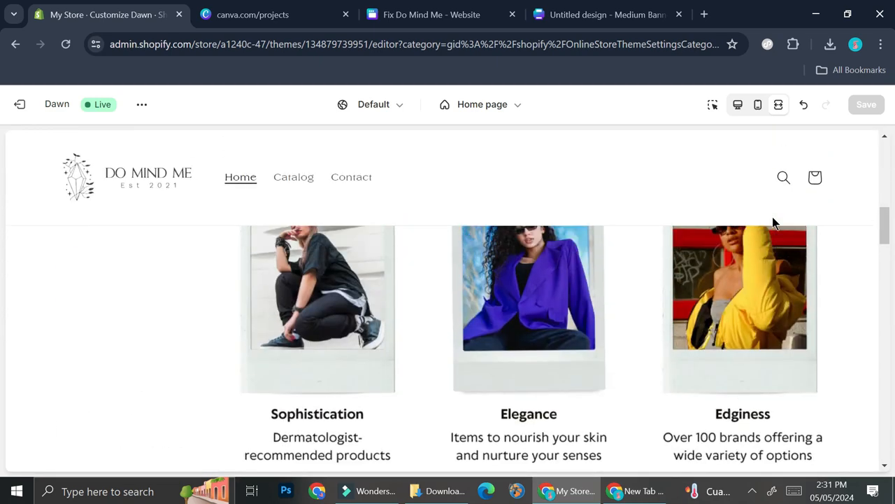
scroll(768, 223, "down", 2)
scroll(770, 221, "down", 7)
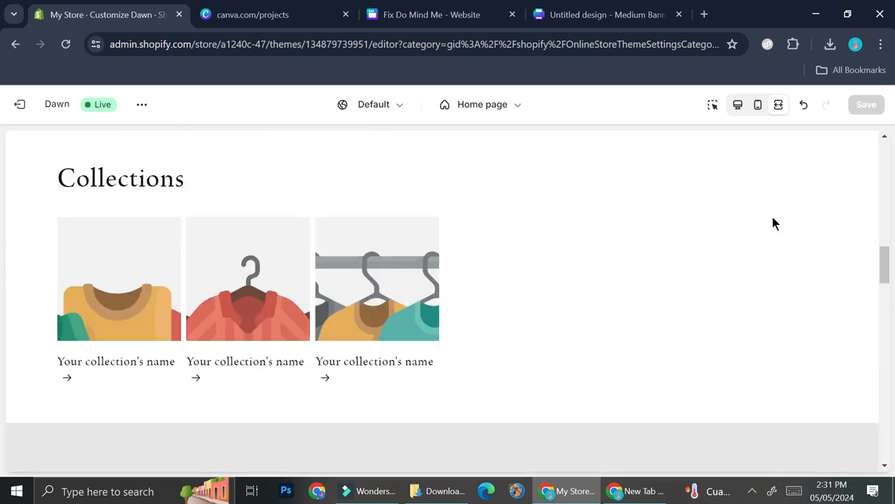
scroll(771, 217, "up", 1)
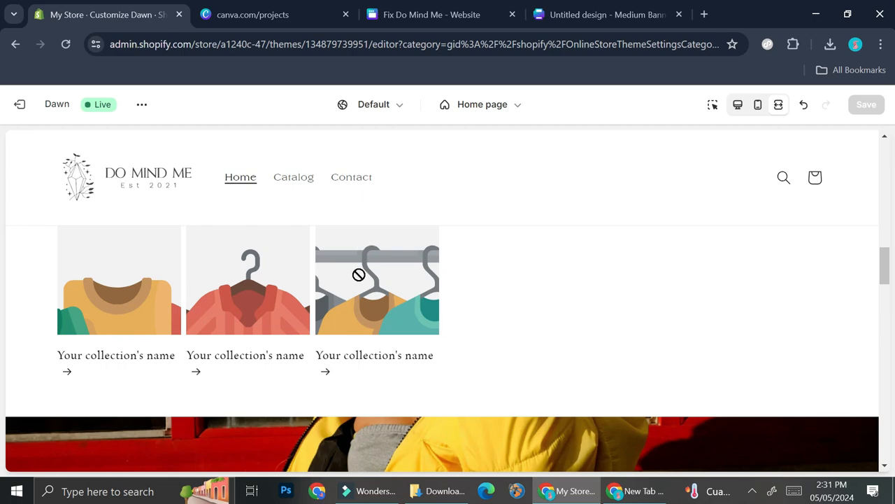
scroll(524, 267, "down", 3)
scroll(535, 249, "down", 5)
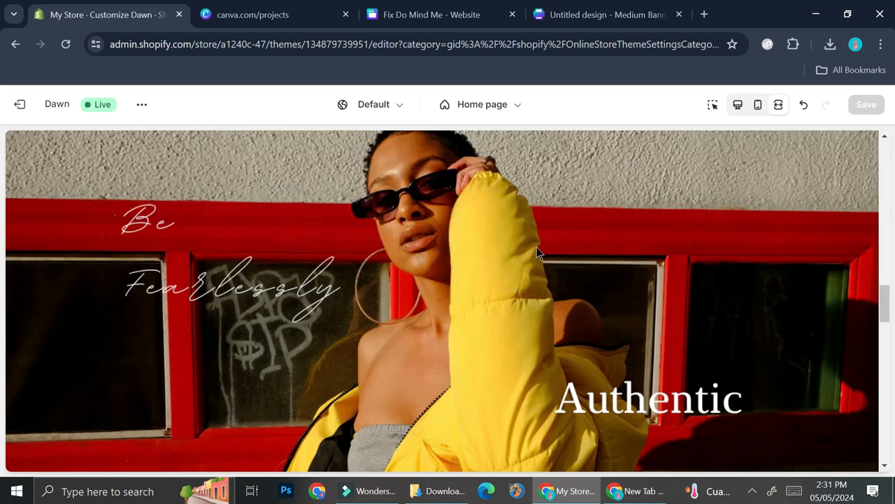
scroll(524, 294, "down", 10)
scroll(507, 335, "up", 9)
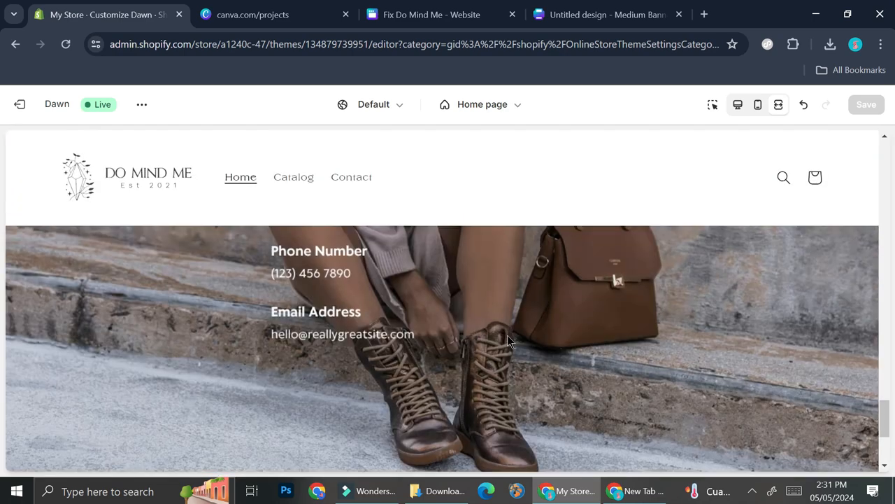
scroll(512, 329, "up", 10)
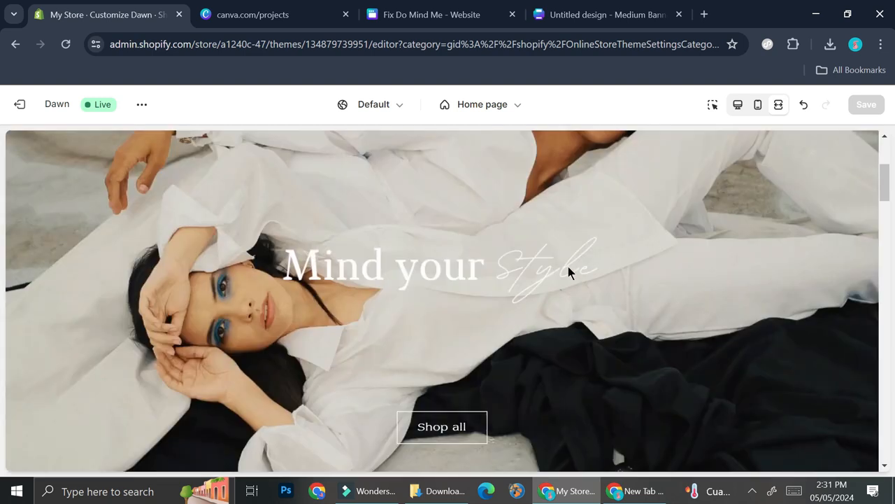